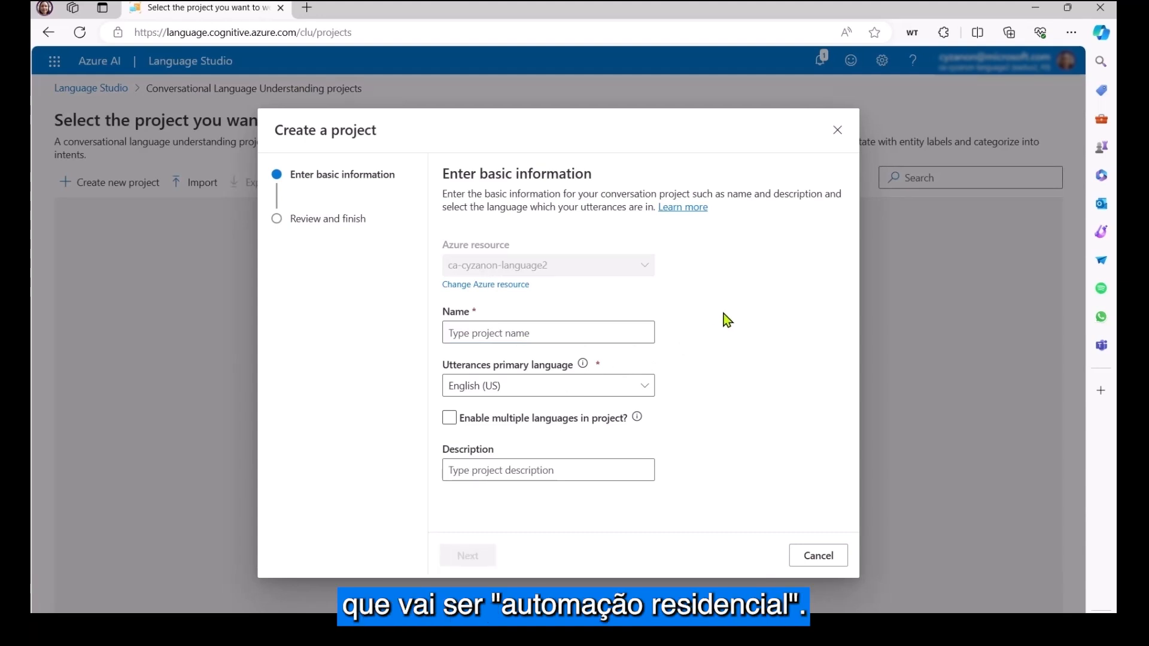
# Create the project automacao_residencial with multiple languages enabled and the description "Automação simples"
pyautogui.click(592, 328)
pyautogui.write('aut')
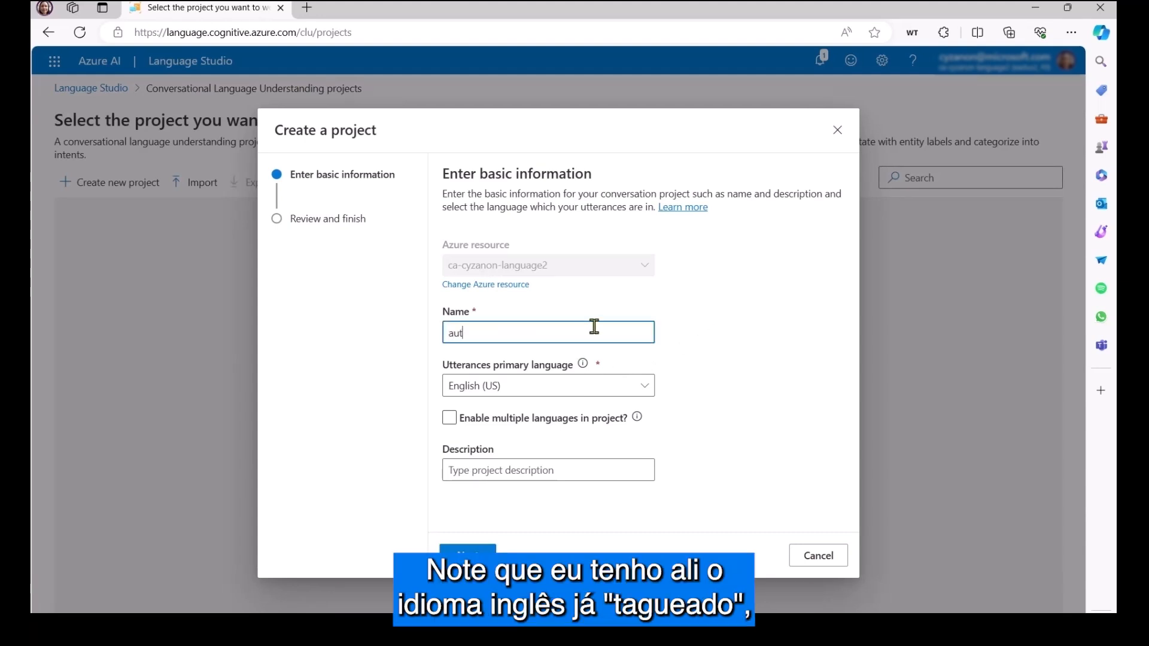
pyautogui.write('omacao_residencial')
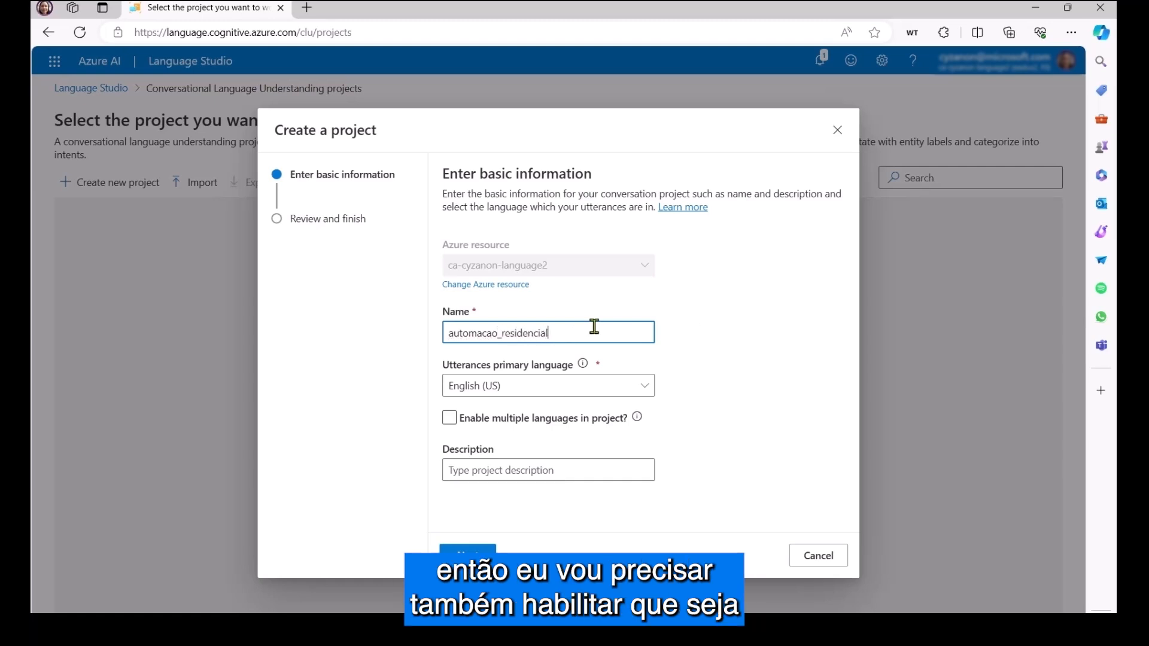
pyautogui.click(450, 418)
pyautogui.click(539, 470)
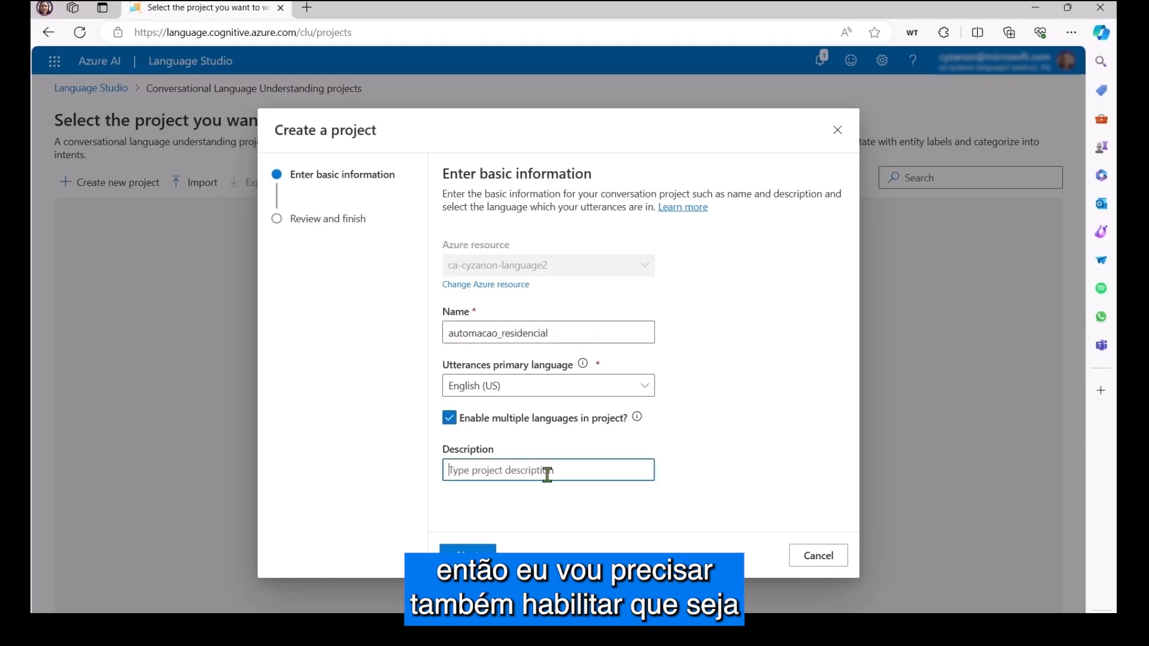
pyautogui.write('Automação simples')
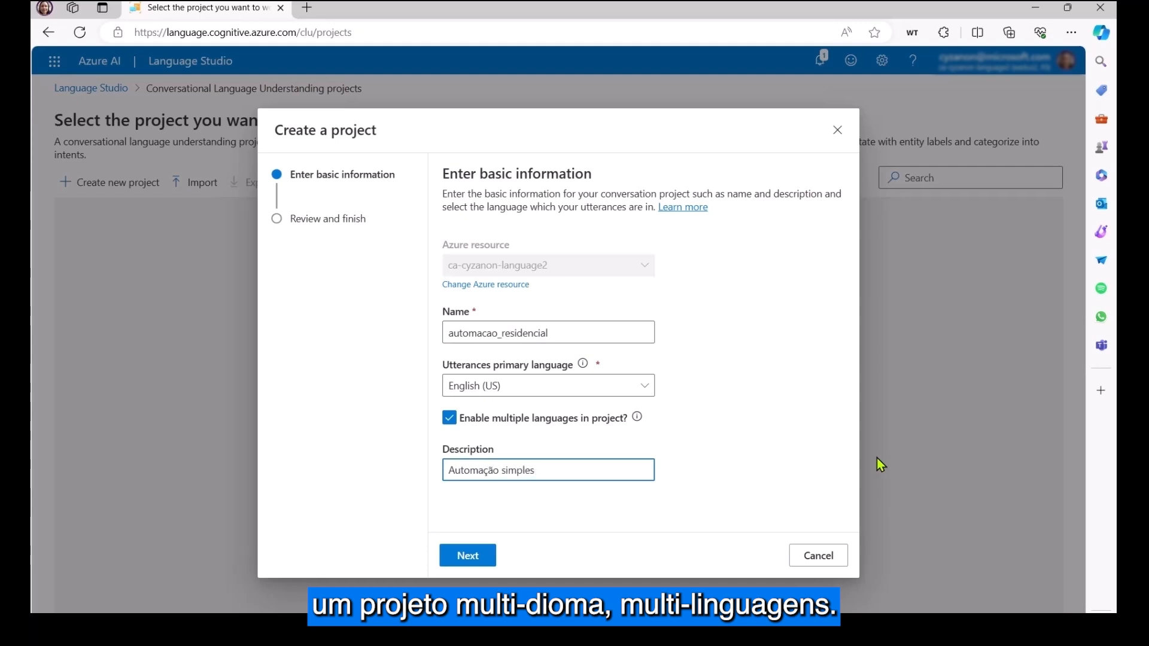
pyautogui.click(468, 551)
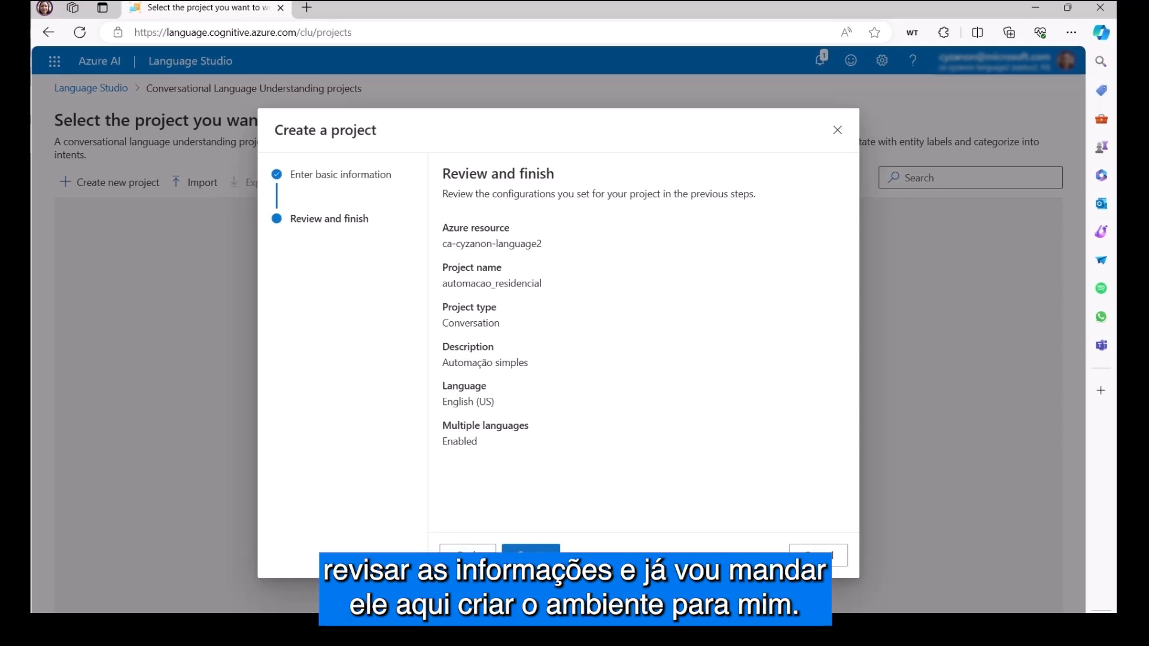
pyautogui.click(531, 551)
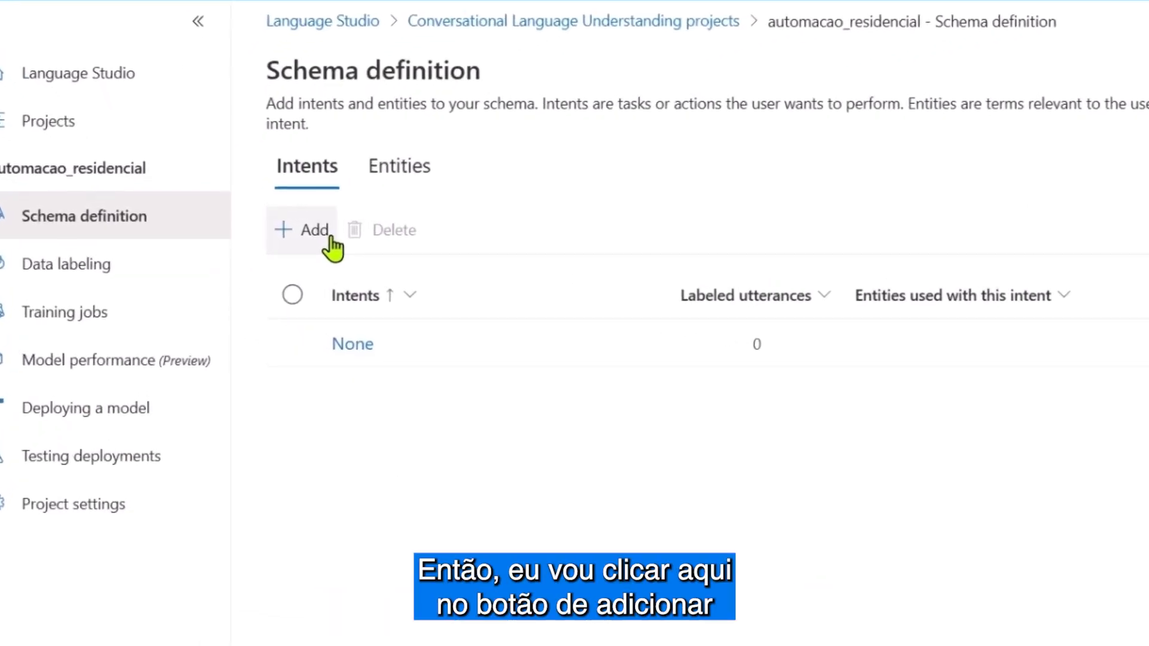
# Add an intent named switch_on to the project's schema
pyautogui.click(326, 237)
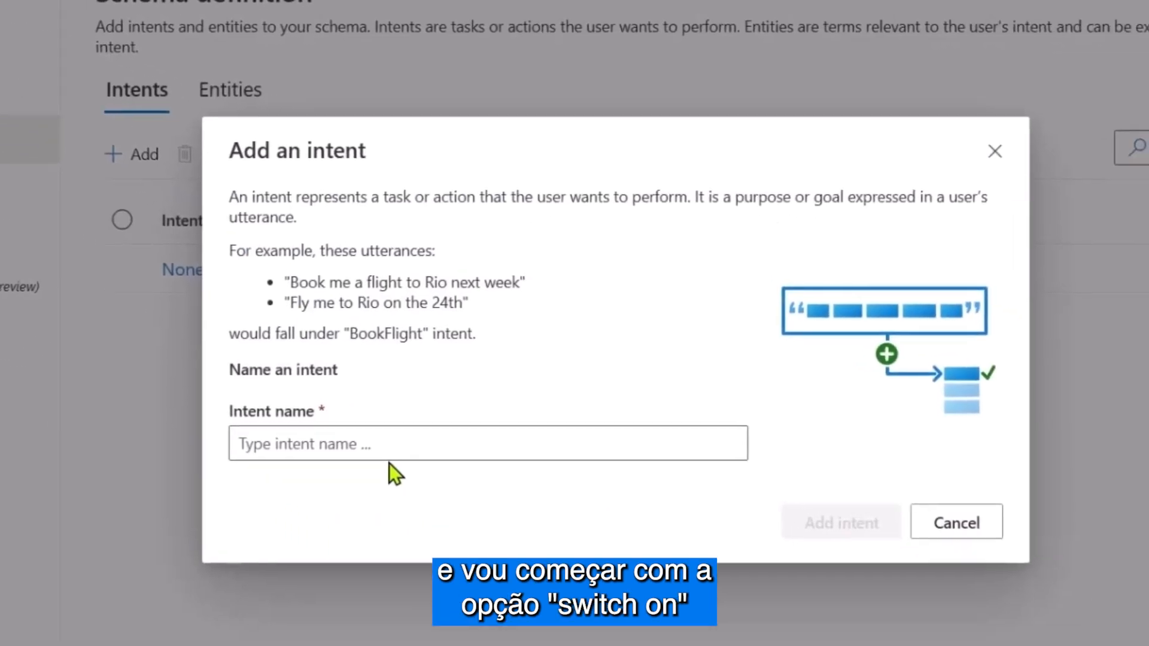
pyautogui.click(394, 447)
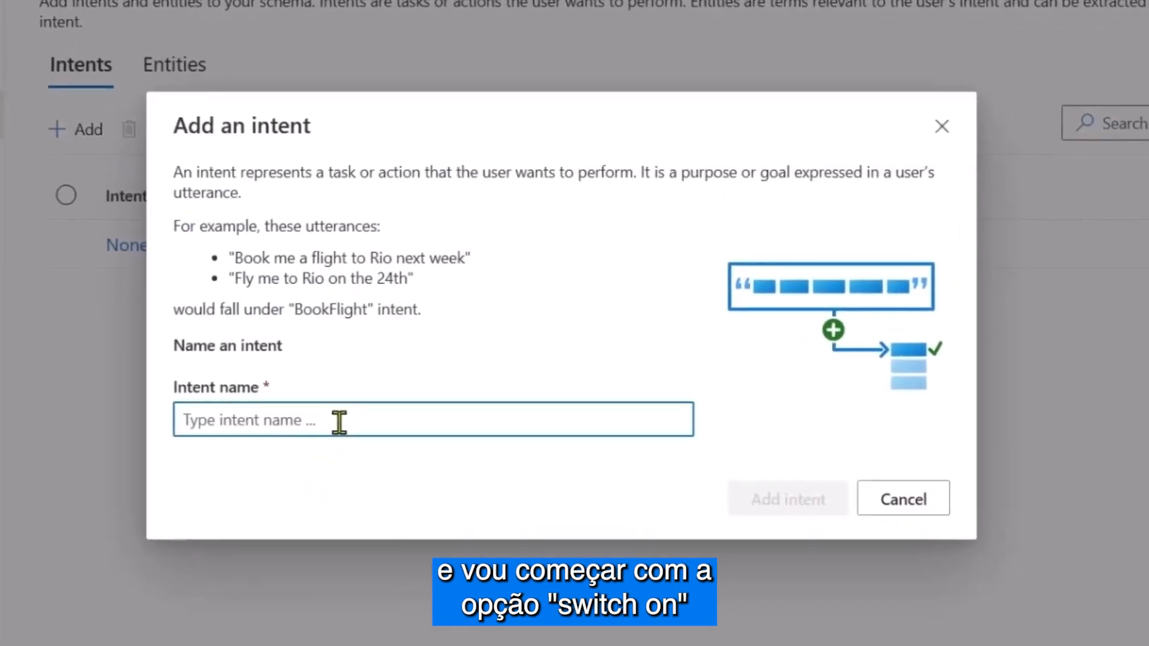
pyautogui.write('s')
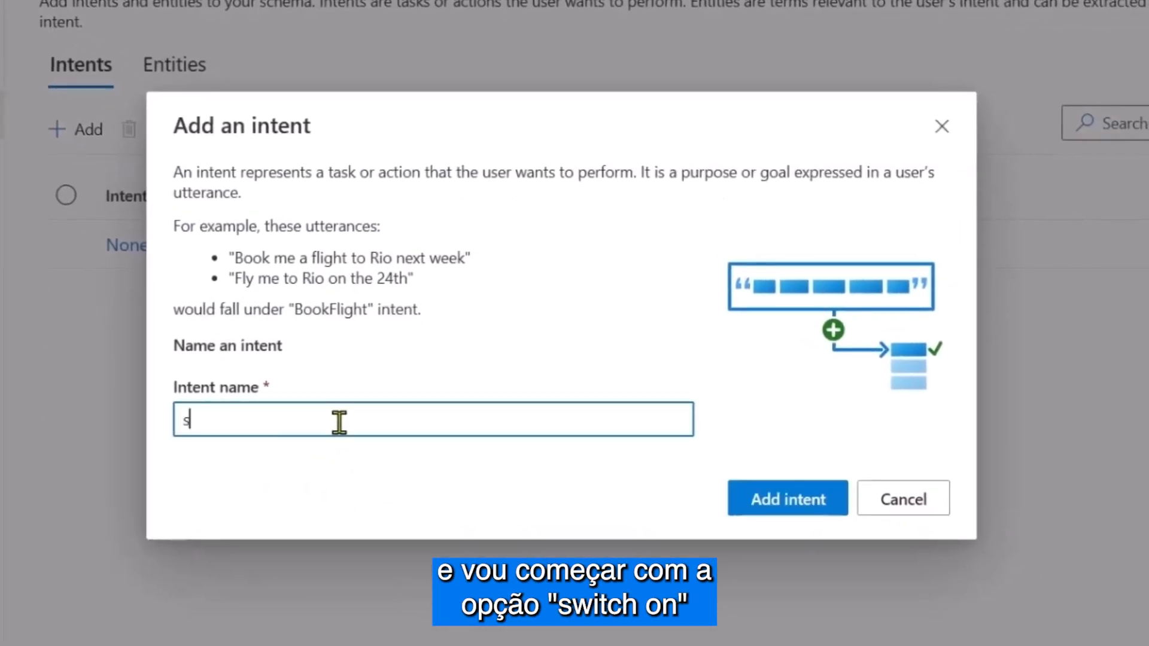
pyautogui.write('witch_on')
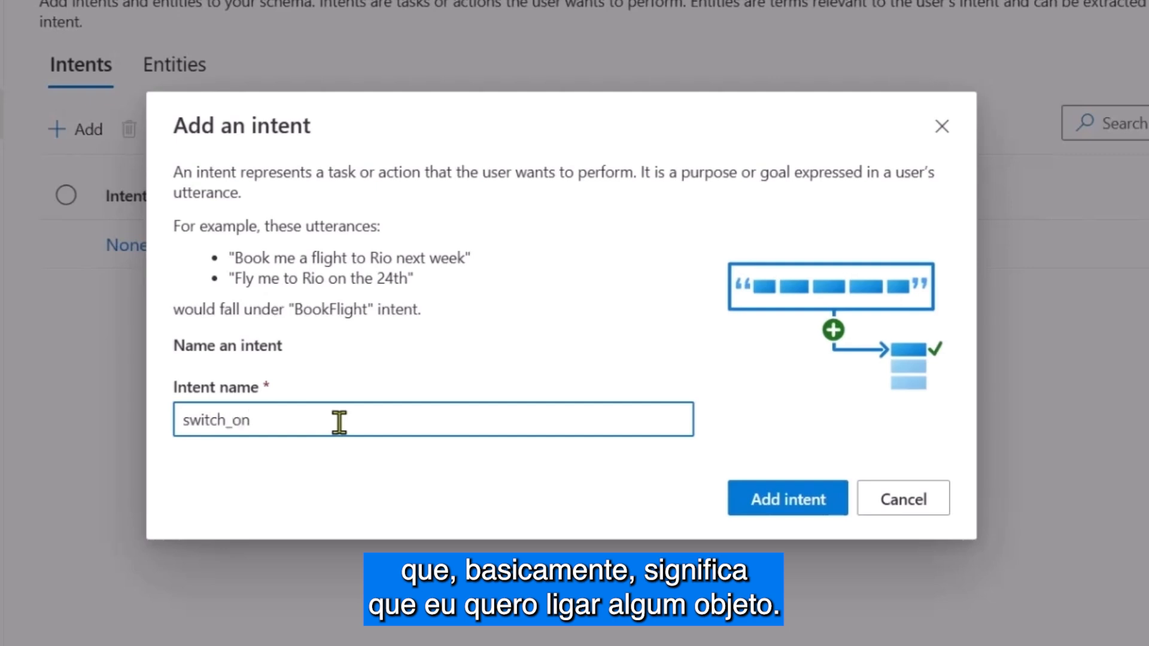
pyautogui.click(805, 504)
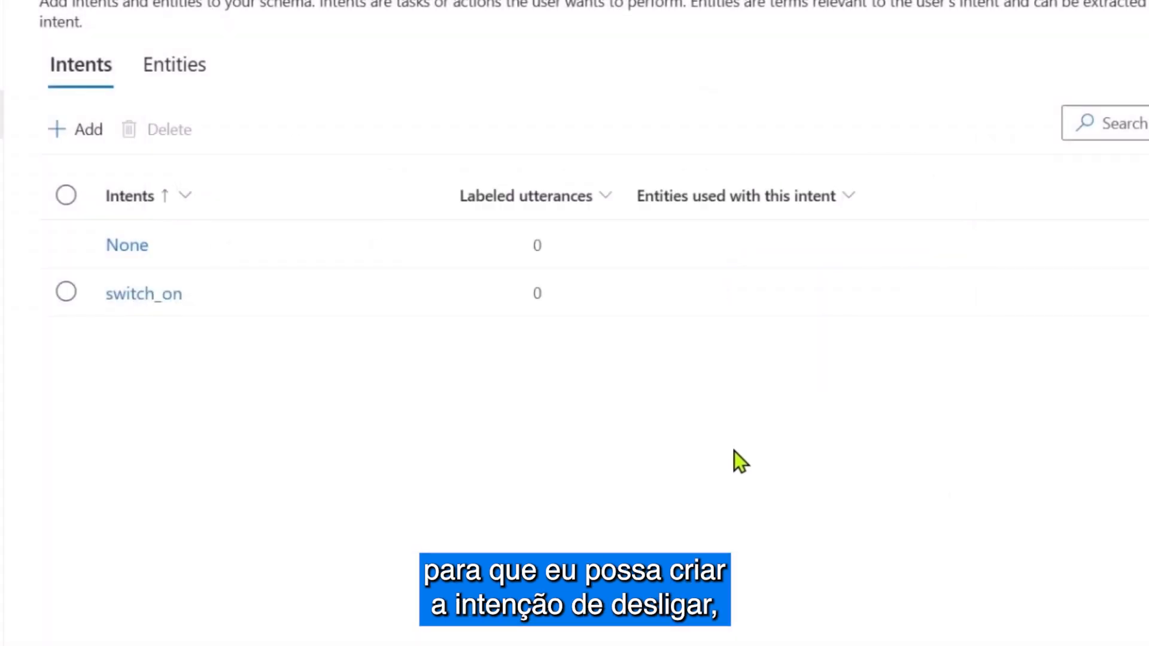
# Add a second intent named switch_off to the schema
pyautogui.click(74, 141)
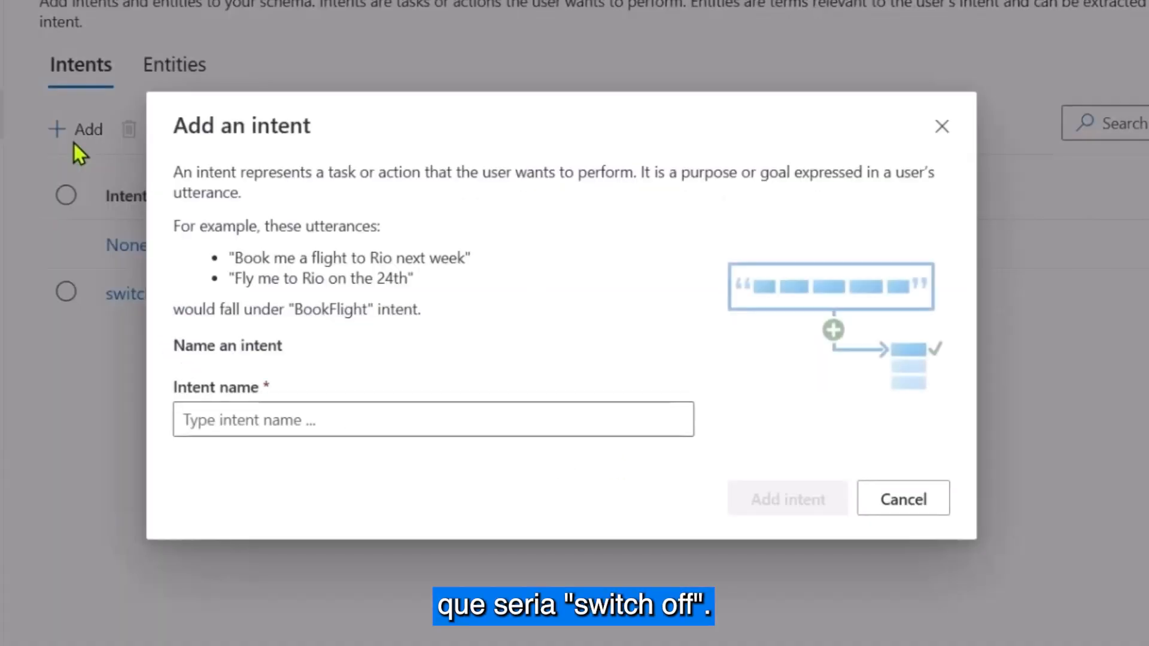
pyautogui.click(316, 411)
pyautogui.write('switch_off')
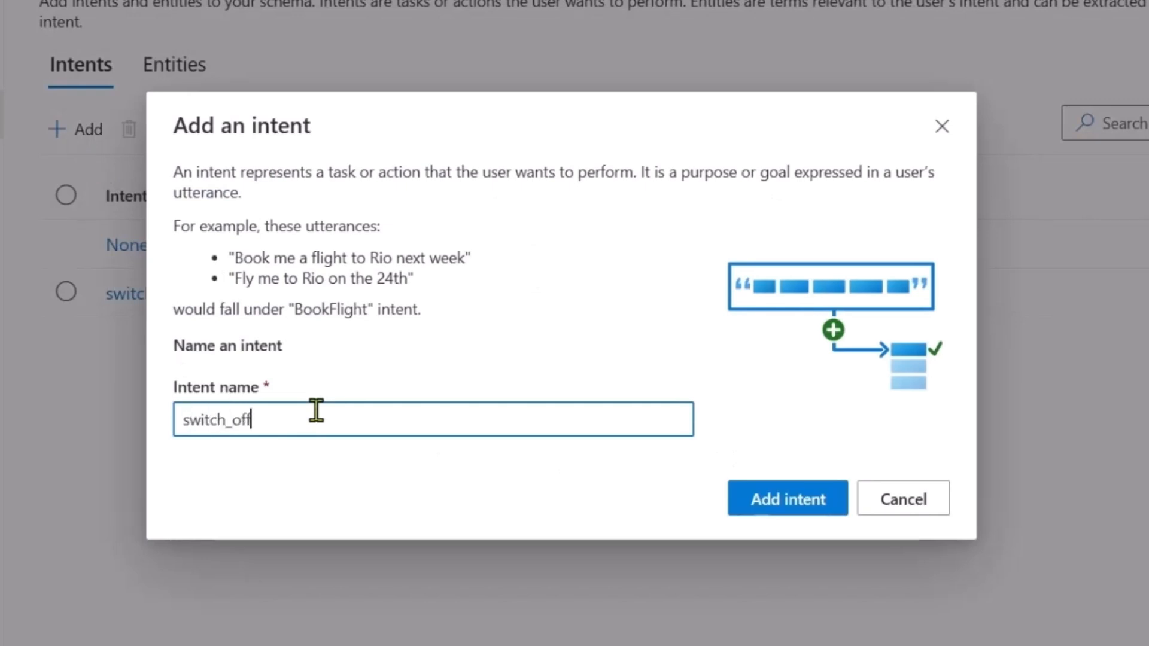
pyautogui.press('Return')
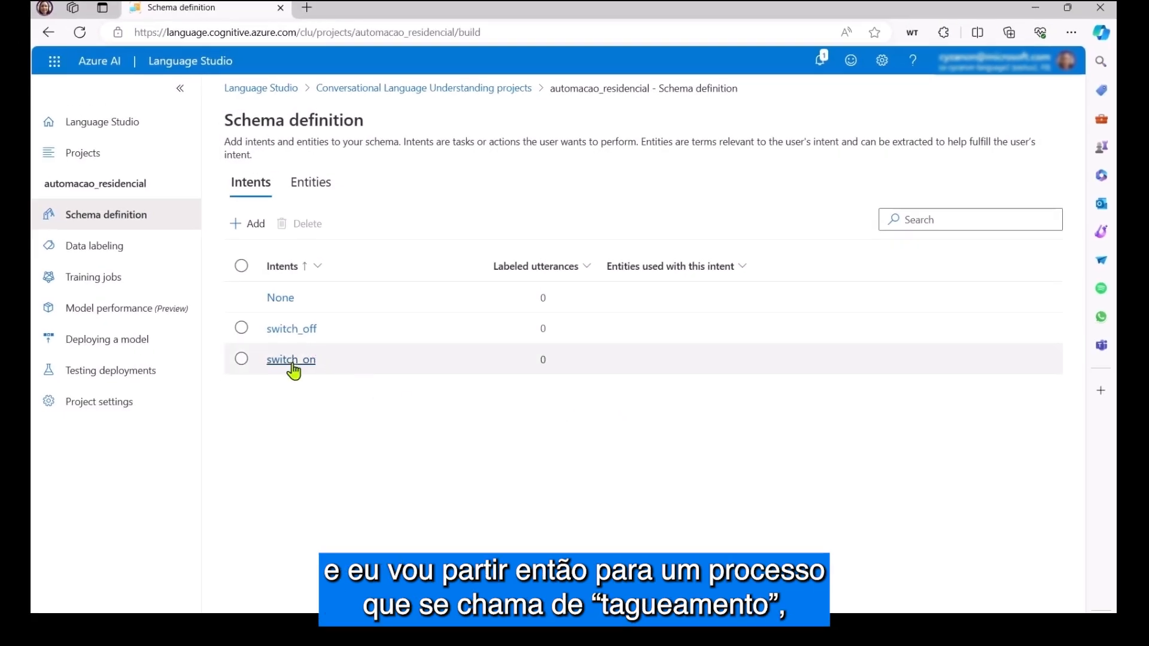
# Open the switch_on intent for data labeling and add the training utterance "switch on the fan" under that intent
pyautogui.click(293, 364)
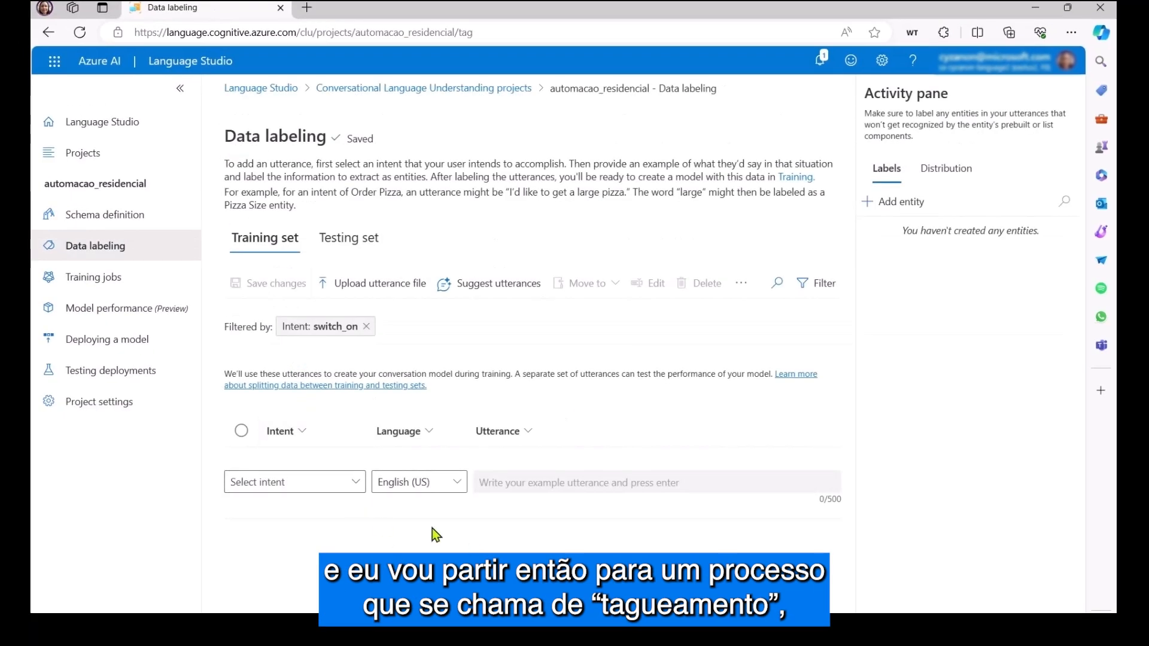
pyautogui.click(343, 481)
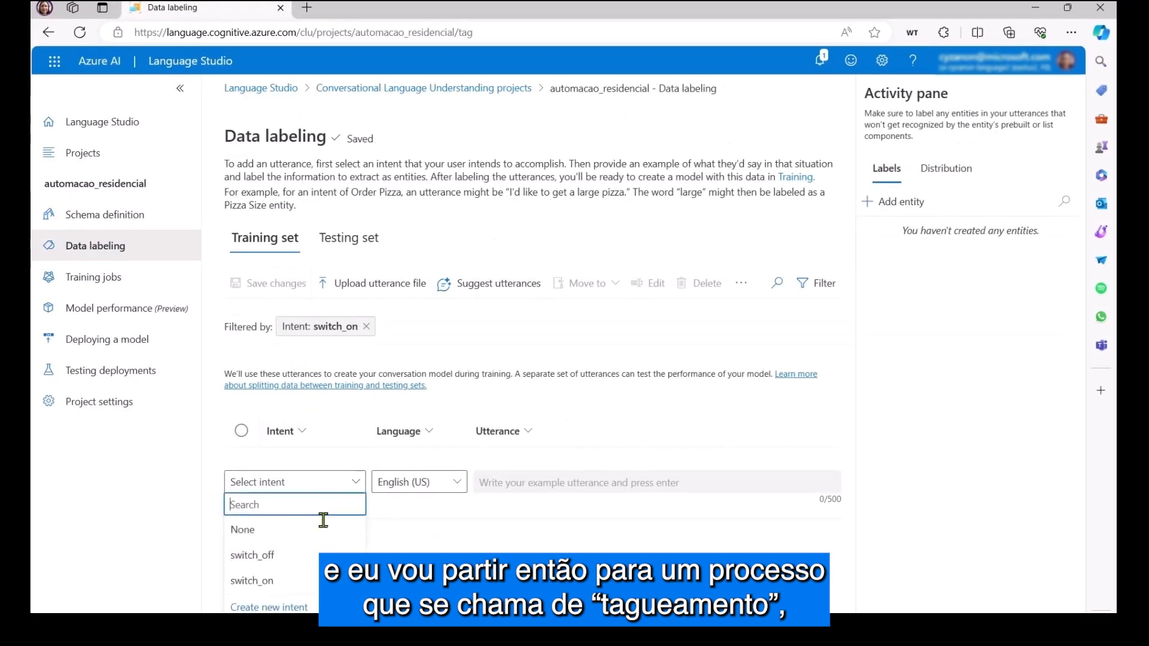
pyautogui.click(316, 582)
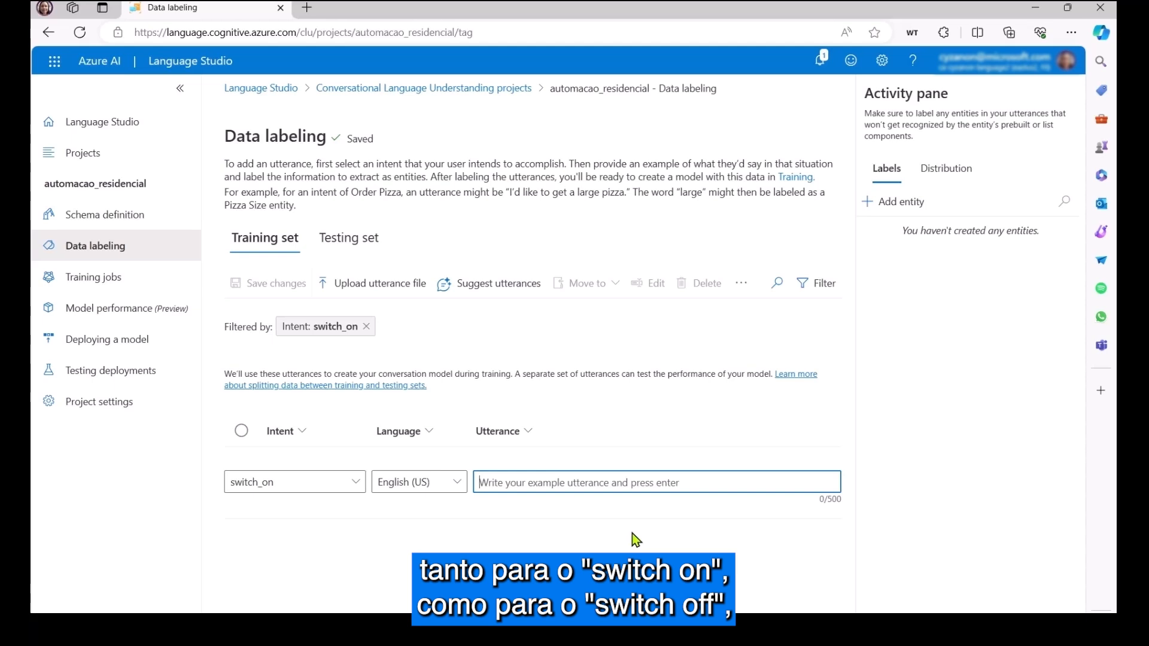
pyautogui.click(632, 589)
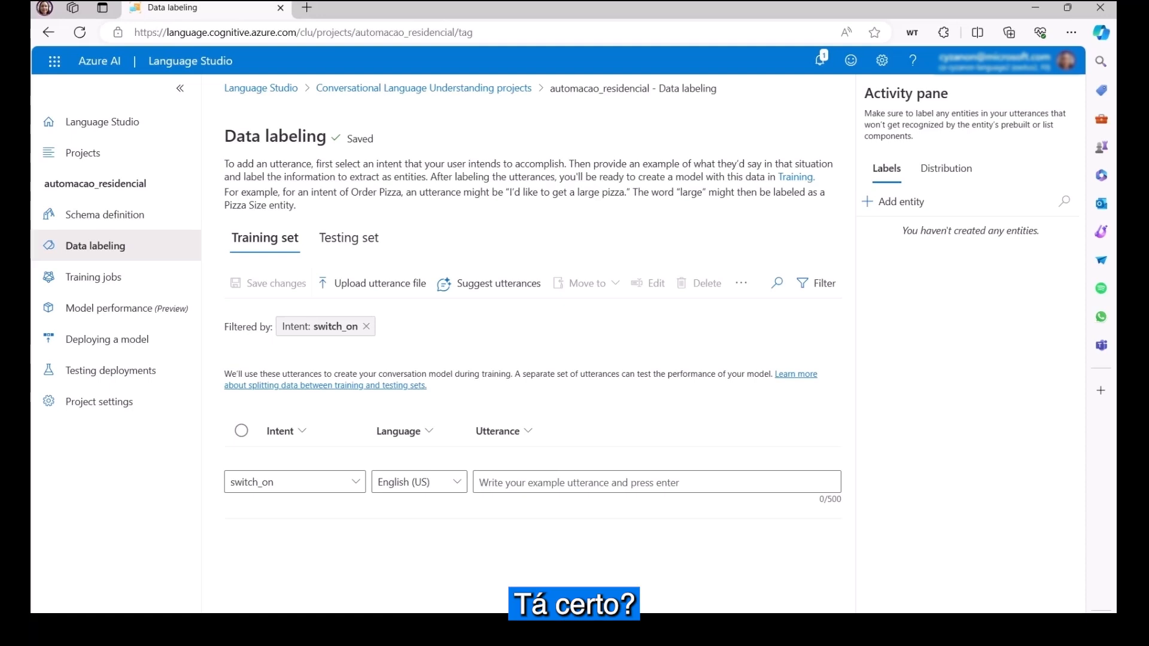
pyautogui.click(493, 482)
pyautogui.write('switch on the fan')
pyautogui.press('Return')
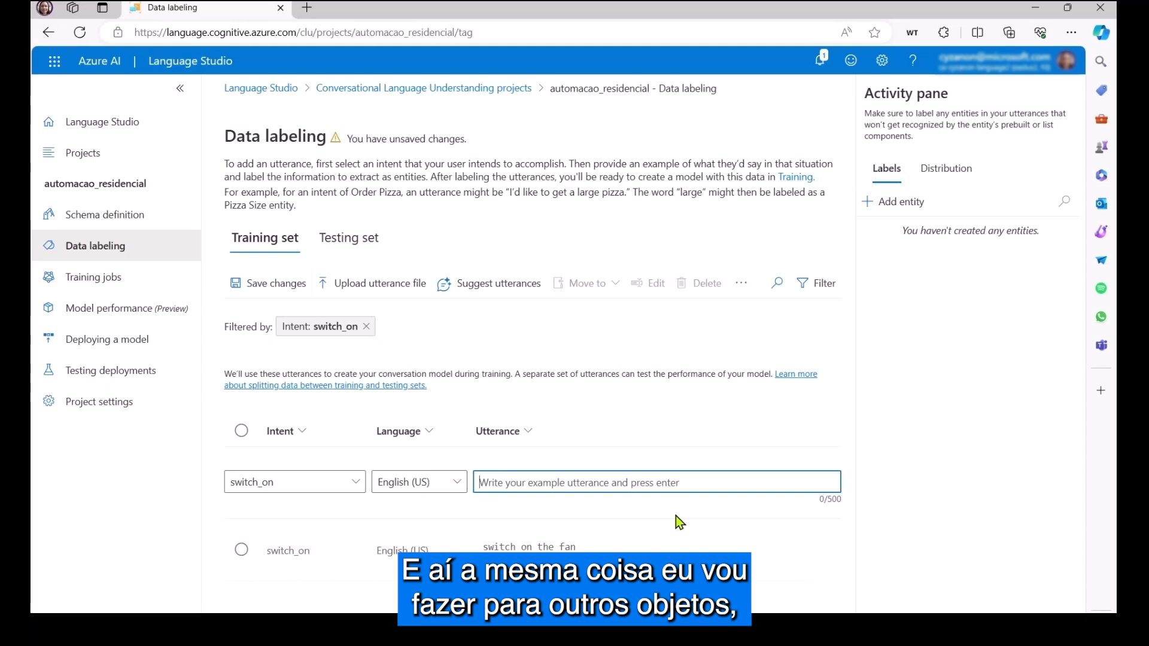
# Add the training utterance "put the fan on" to the switch_on intent
pyautogui.hotkey('alt', 'Tab')
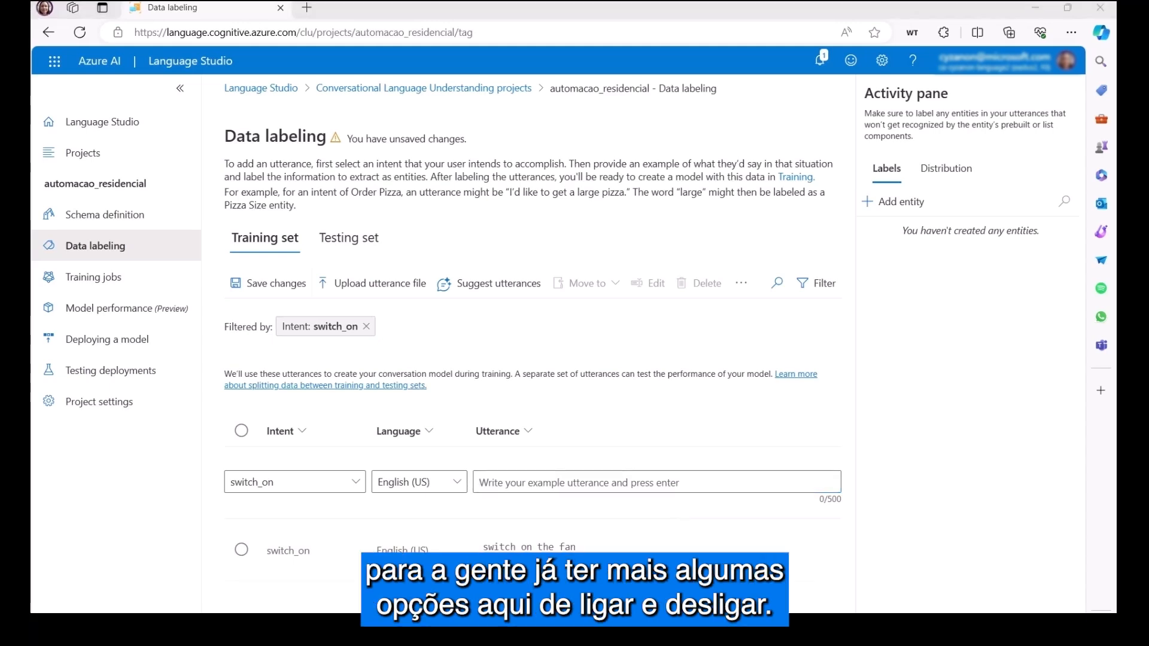
pyautogui.hotkey('alt', 'Tab')
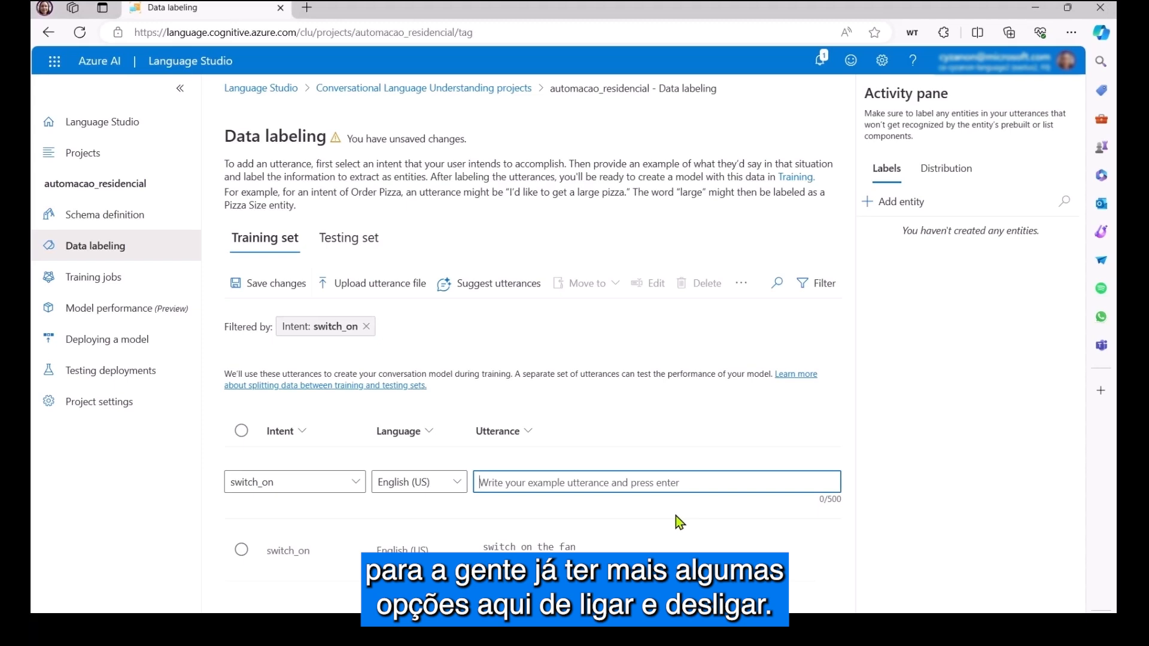
pyautogui.write('put the fan on')
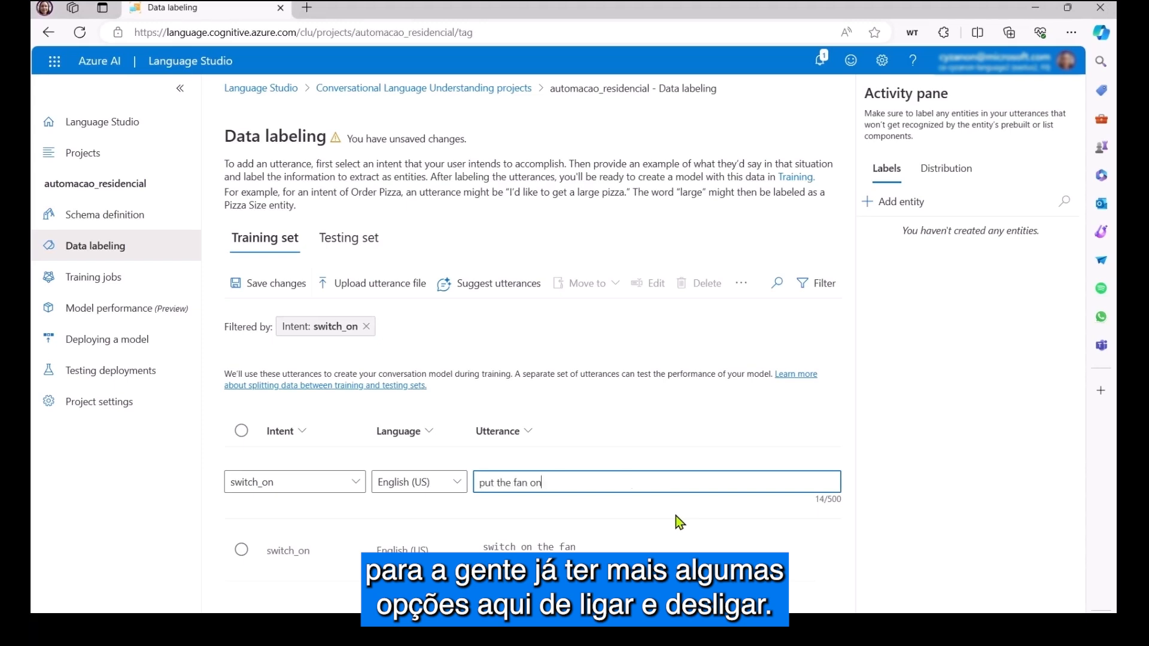
pyautogui.press('Return')
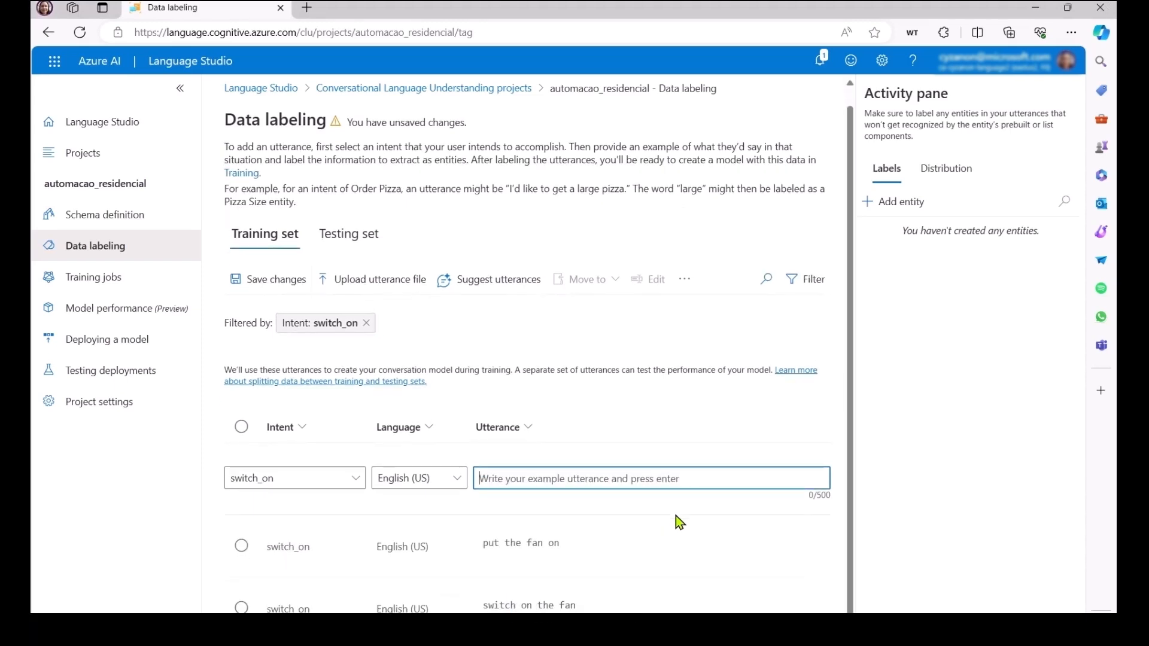
# Add the training utterance "put the light on" to the switch_on intent
pyautogui.hotkey('alt', 'Tab')
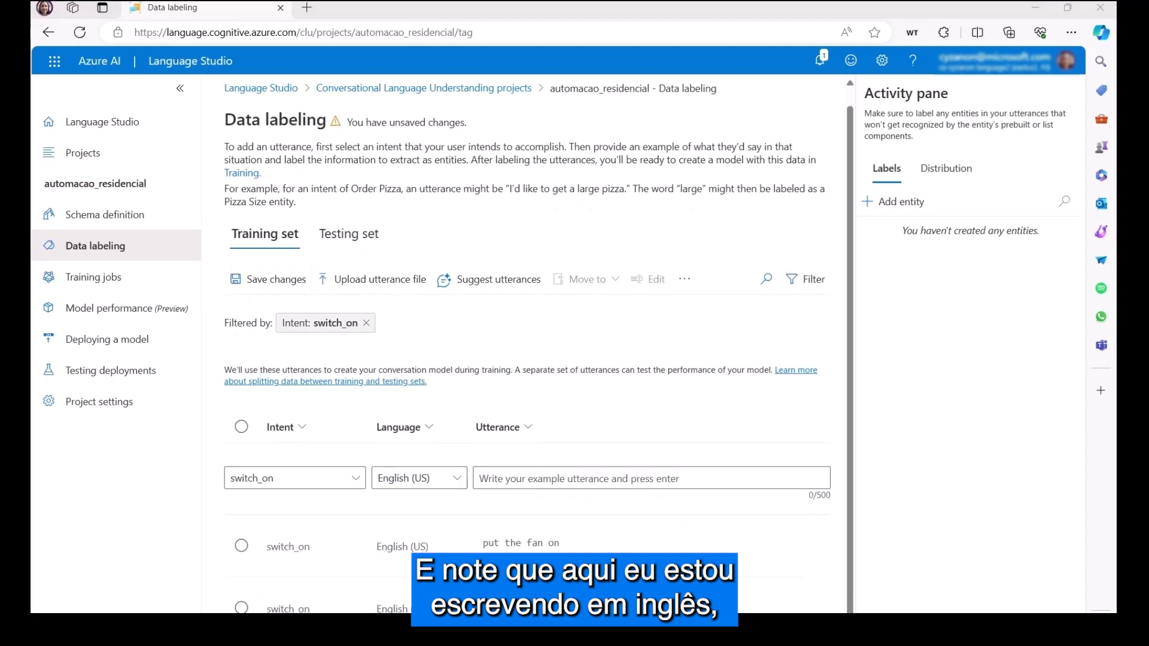
pyautogui.hotkey('alt', 'Tab')
pyautogui.write('put the light on')
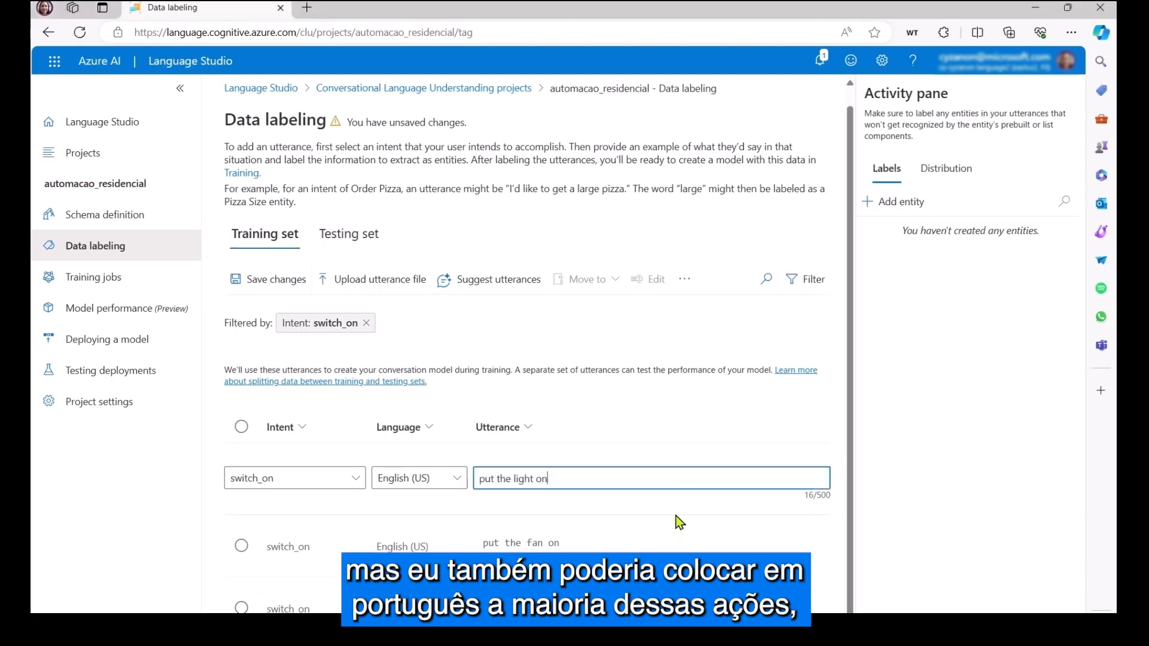
pyautogui.hotkey('ctrl', 'a')
pyautogui.hotkey('ctrl', 'c')
pyautogui.press('BackSpace')
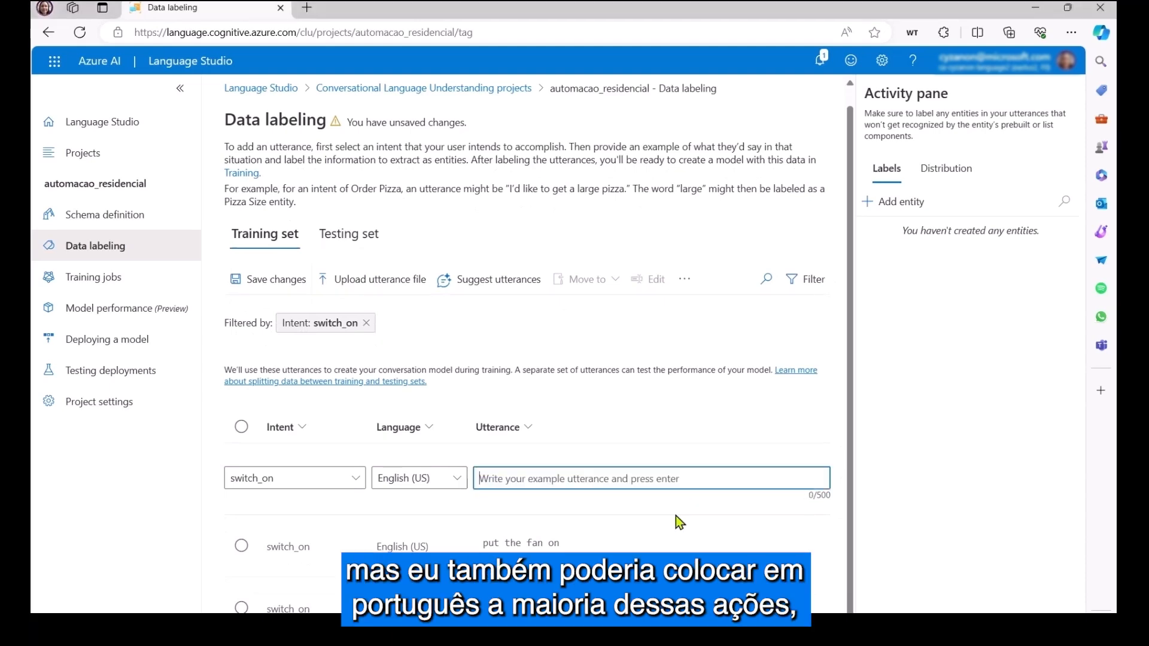
pyautogui.hotkey('ctrl', 'v')
pyautogui.press('Return')
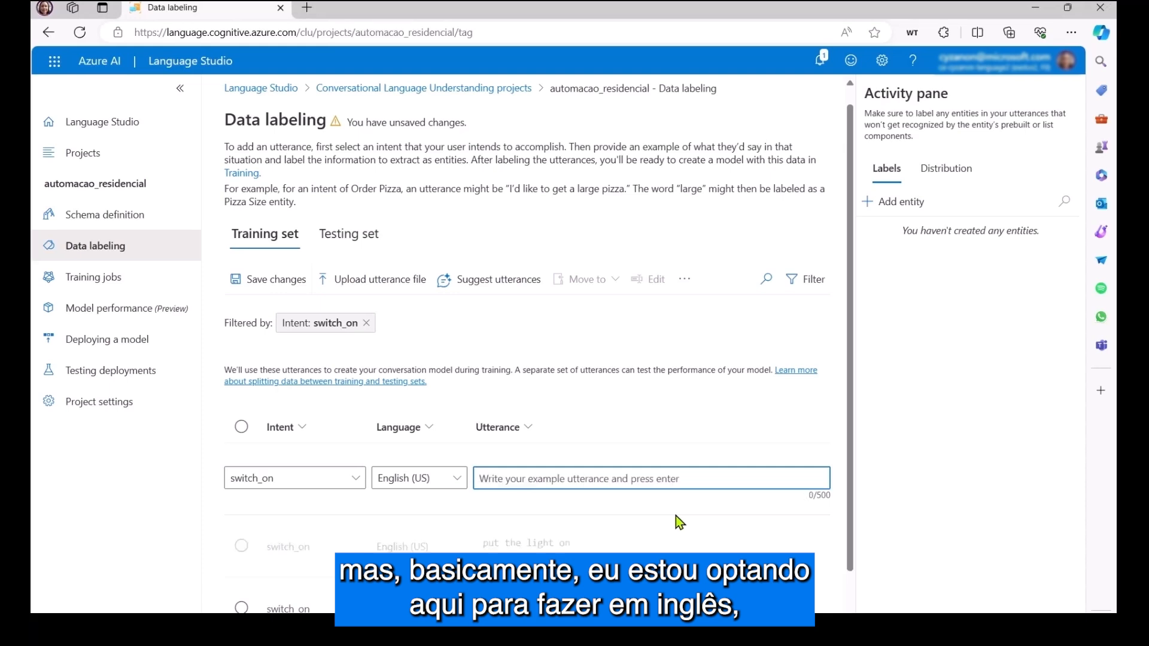
# Add the training utterance "switch on the light" to the switch_on intent
pyautogui.hotkey('alt', 'Tab')
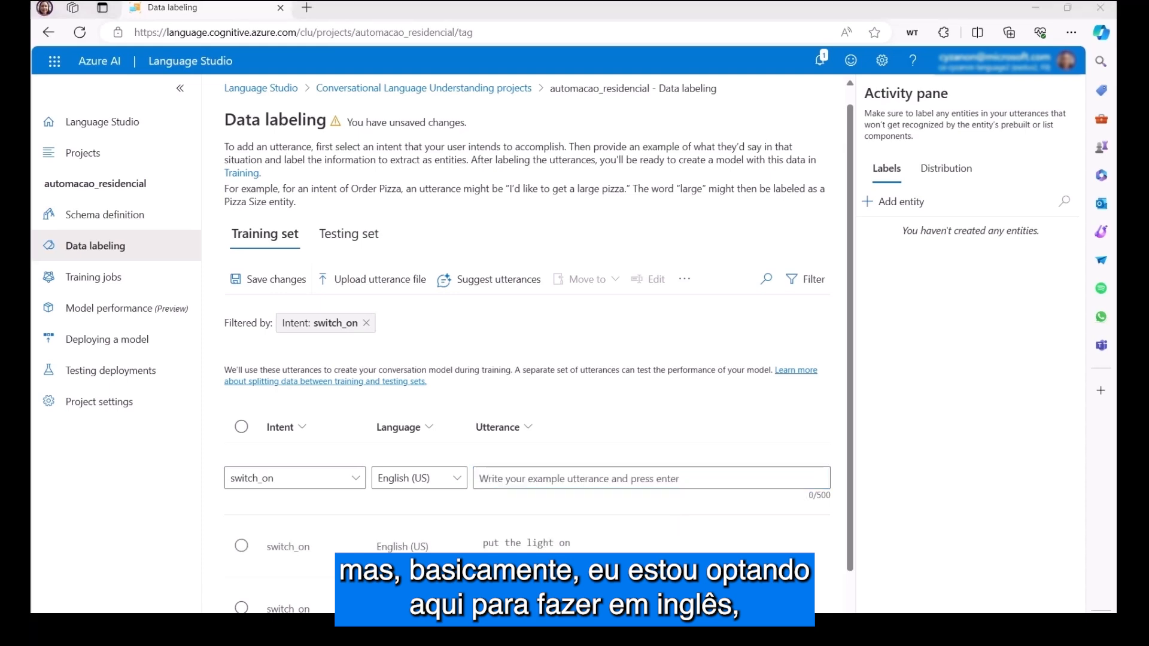
pyautogui.hotkey('alt', 'Tab')
pyautogui.write('switch on the light')
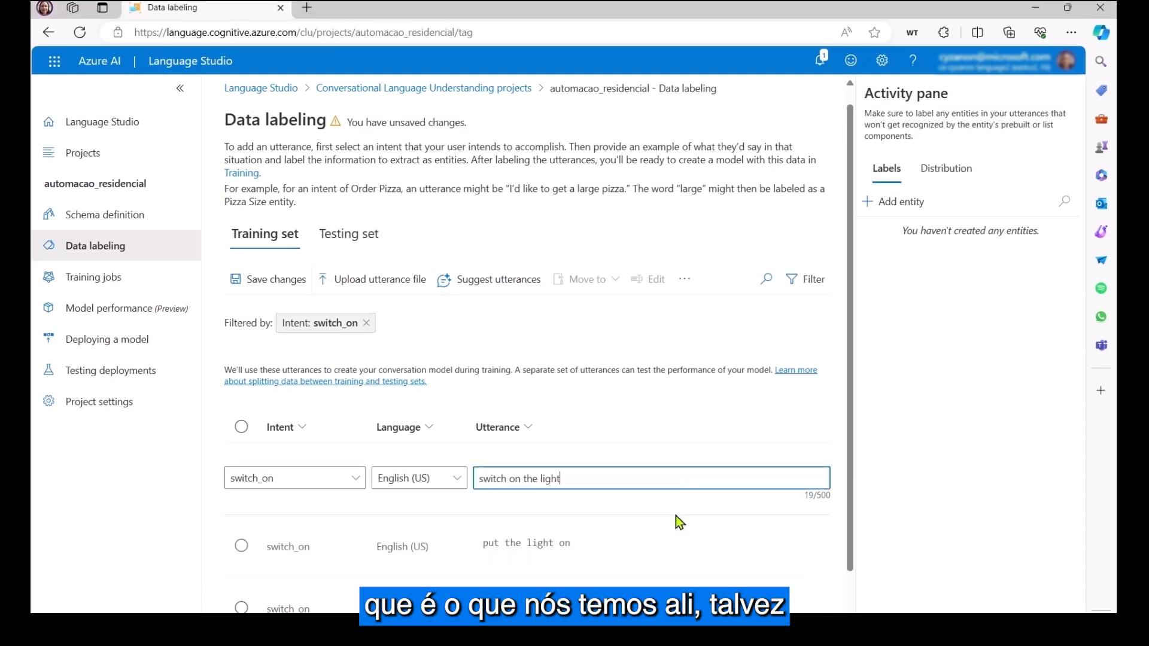
pyautogui.hotkey('ctrl', 'a')
pyautogui.hotkey('ctrl', 'c')
pyautogui.press('BackSpace')
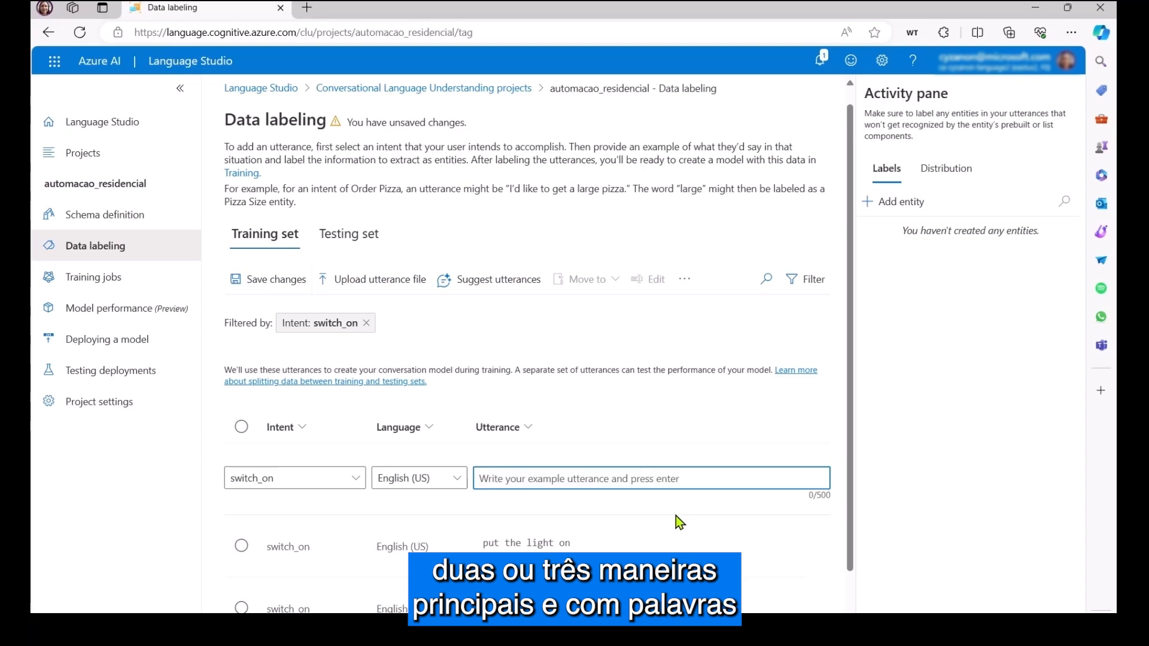
pyautogui.hotkey('ctrl', 'v')
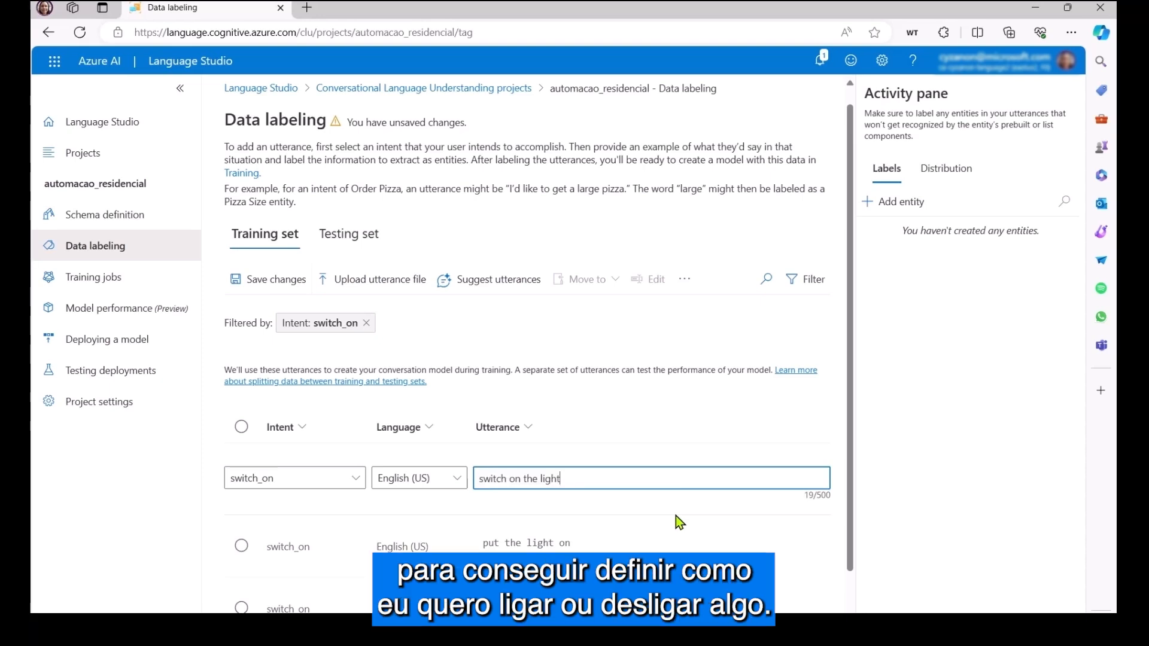
pyautogui.press('Return')
# Add the training utterance "turn the fan on" to the switch_on intent and review the utterance list
pyautogui.hotkey('alt', 'Tab')
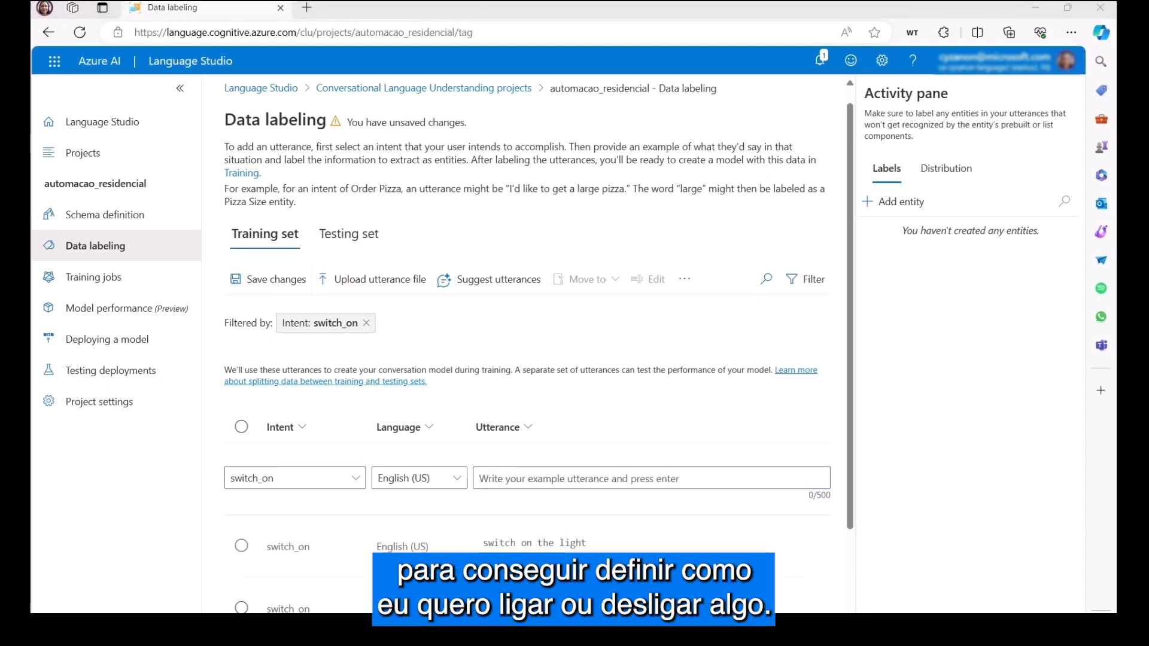
pyautogui.hotkey('alt', 'Tab')
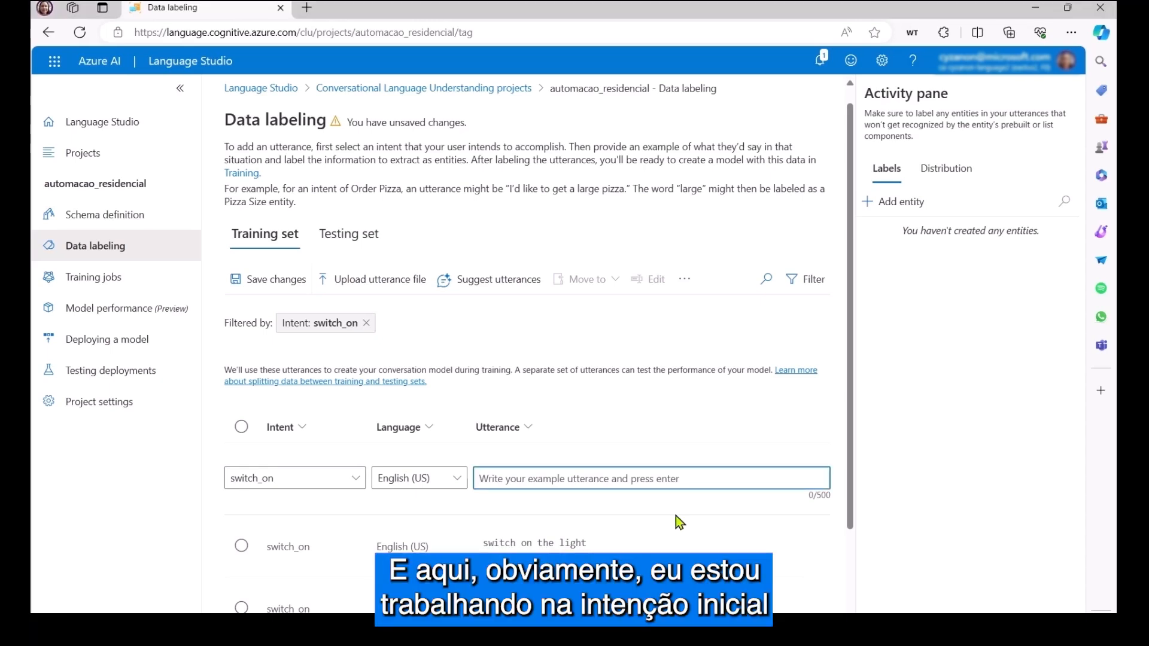
pyautogui.write('turn the fan on')
pyautogui.press('Return')
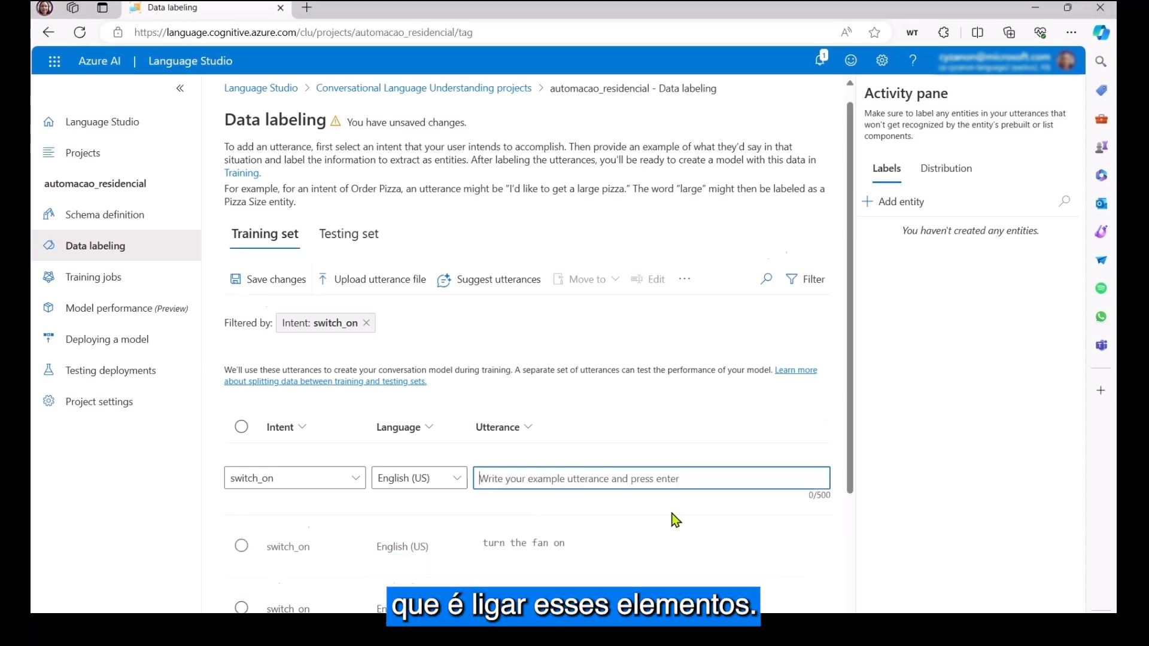
pyautogui.scroll(-3, 676, 516)
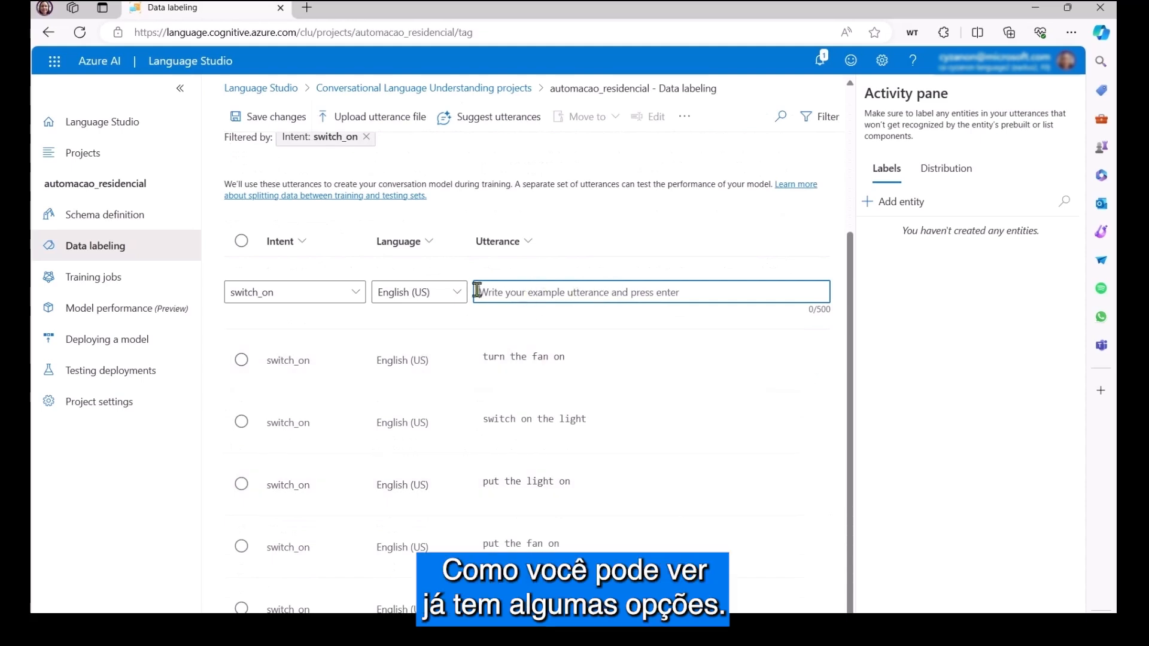
# Add the Portuguese (Brazil) training utterance "ligar o ventilador" to the switch_on intent
pyautogui.click(443, 295)
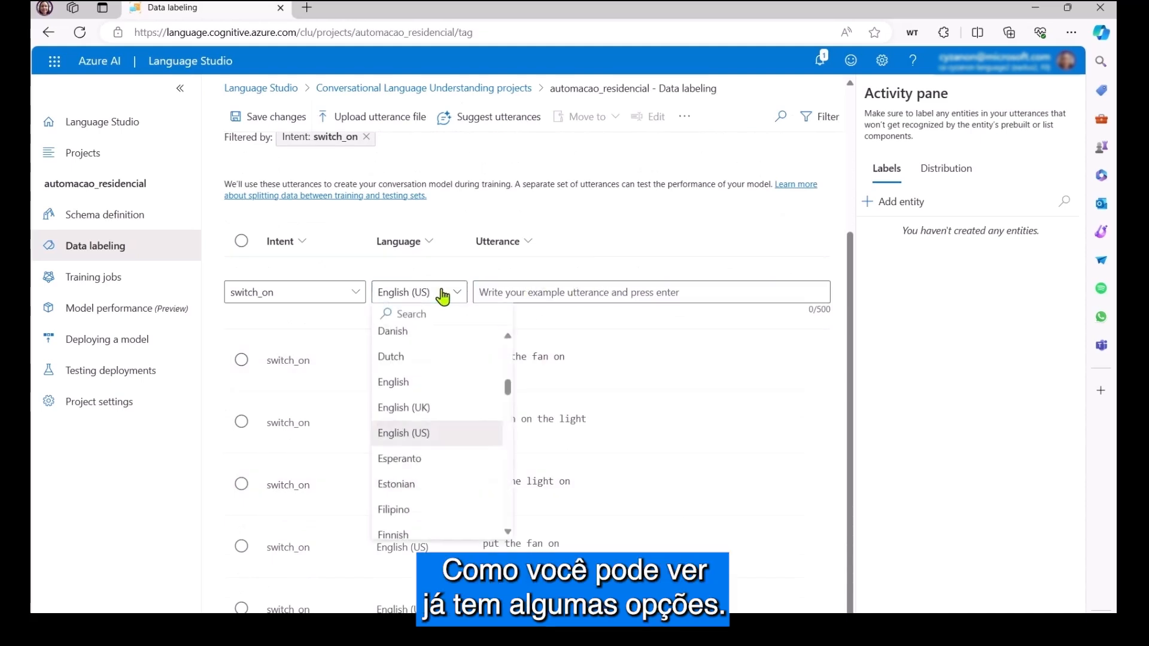
pyautogui.write('port')
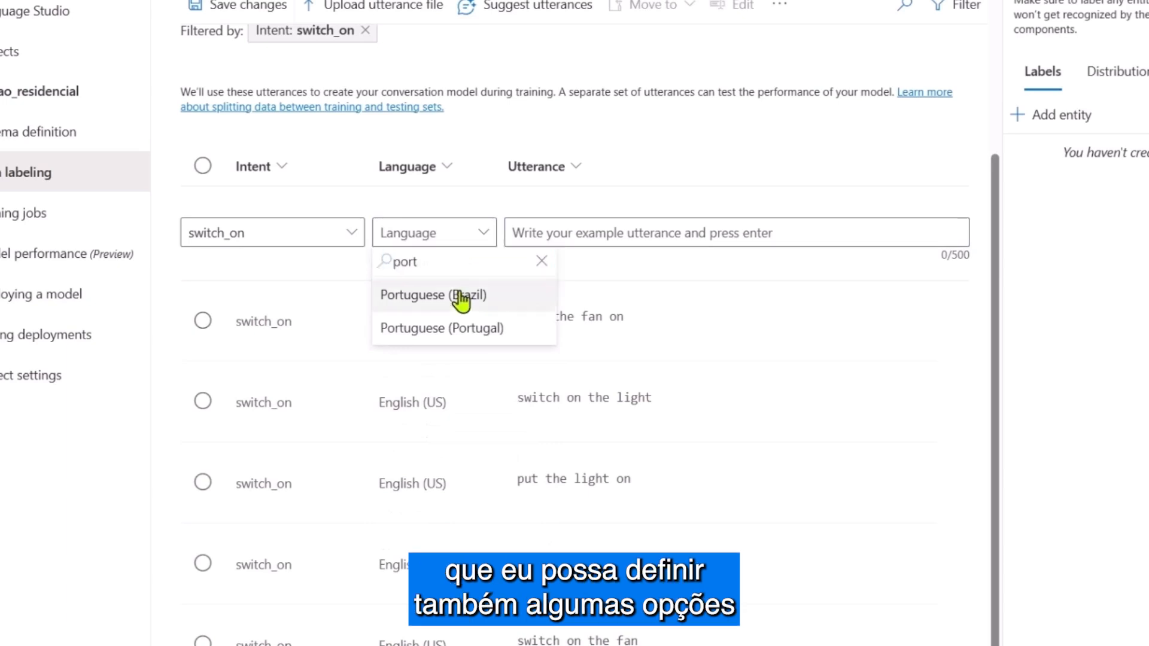
pyautogui.click(461, 296)
pyautogui.click(567, 232)
pyautogui.write('ligar o ')
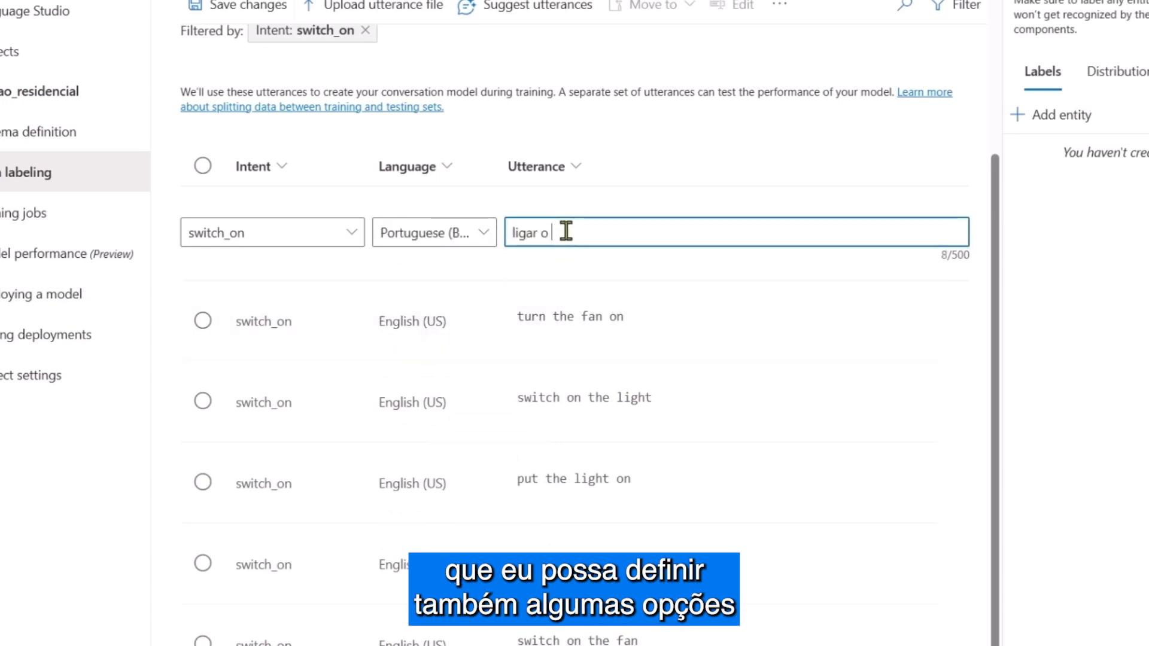
pyautogui.write('ventilador')
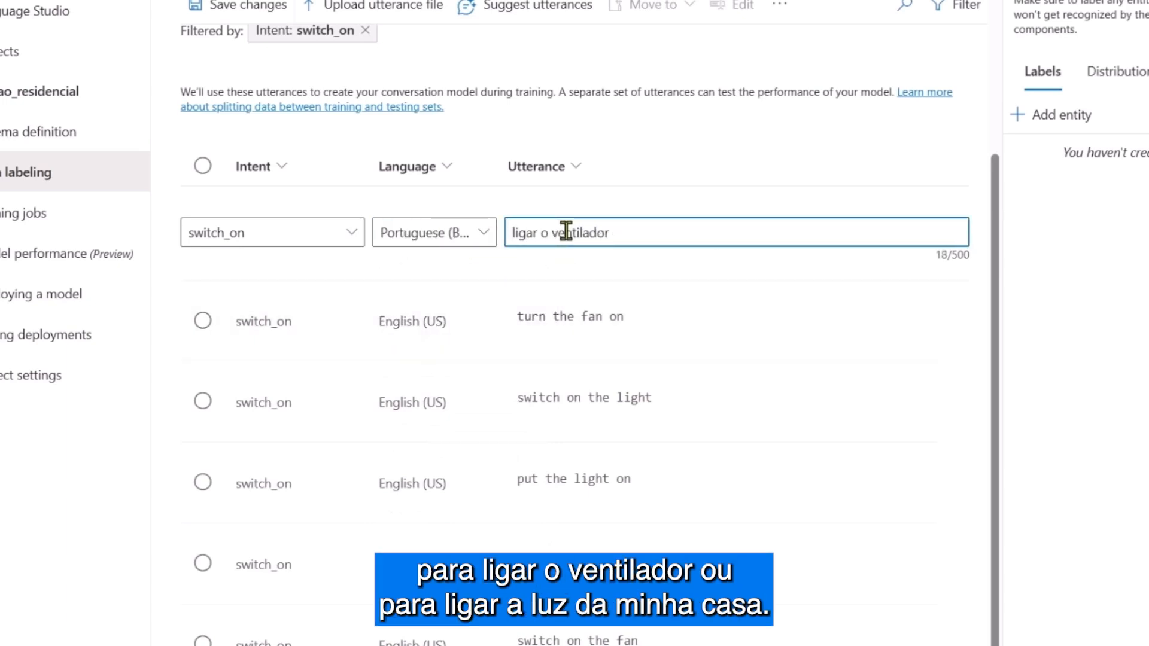
pyautogui.press('Return')
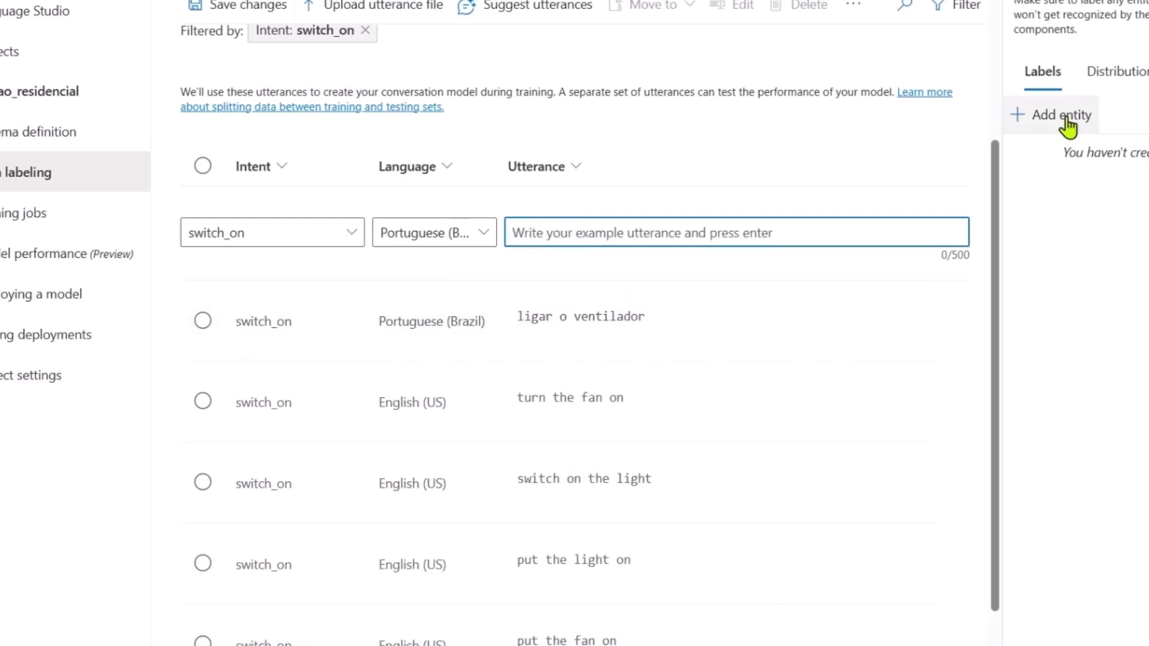
# Add an entity named device to the project
pyautogui.click(1060, 122)
pyautogui.write('device')
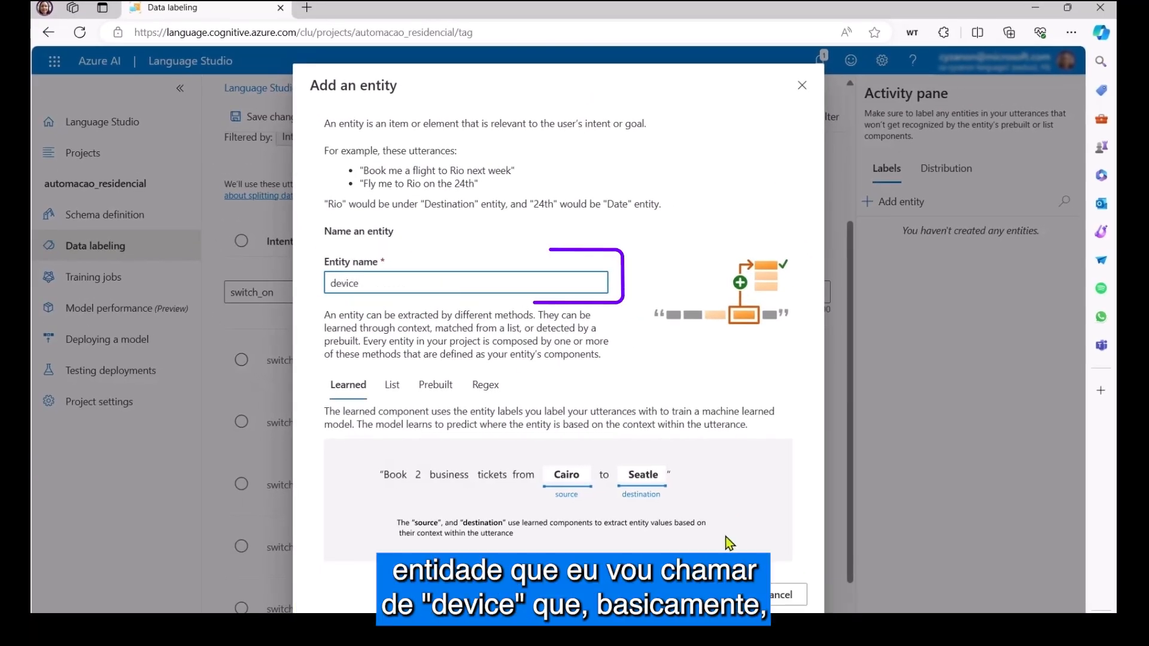
pyautogui.click(392, 386)
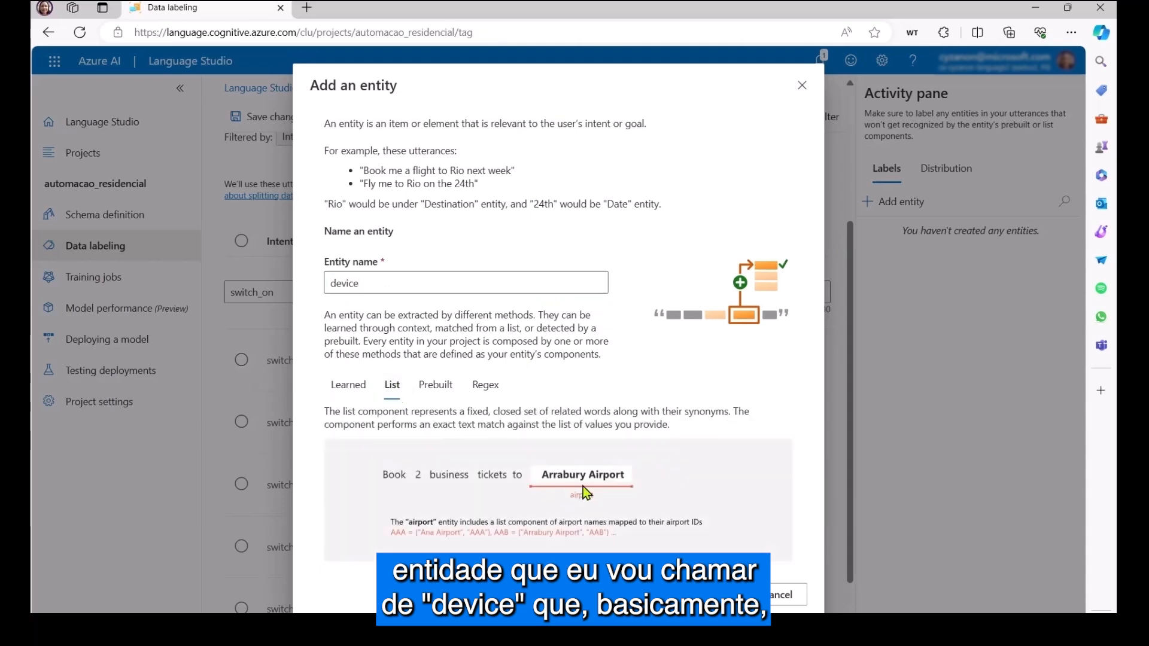
pyautogui.click(782, 598)
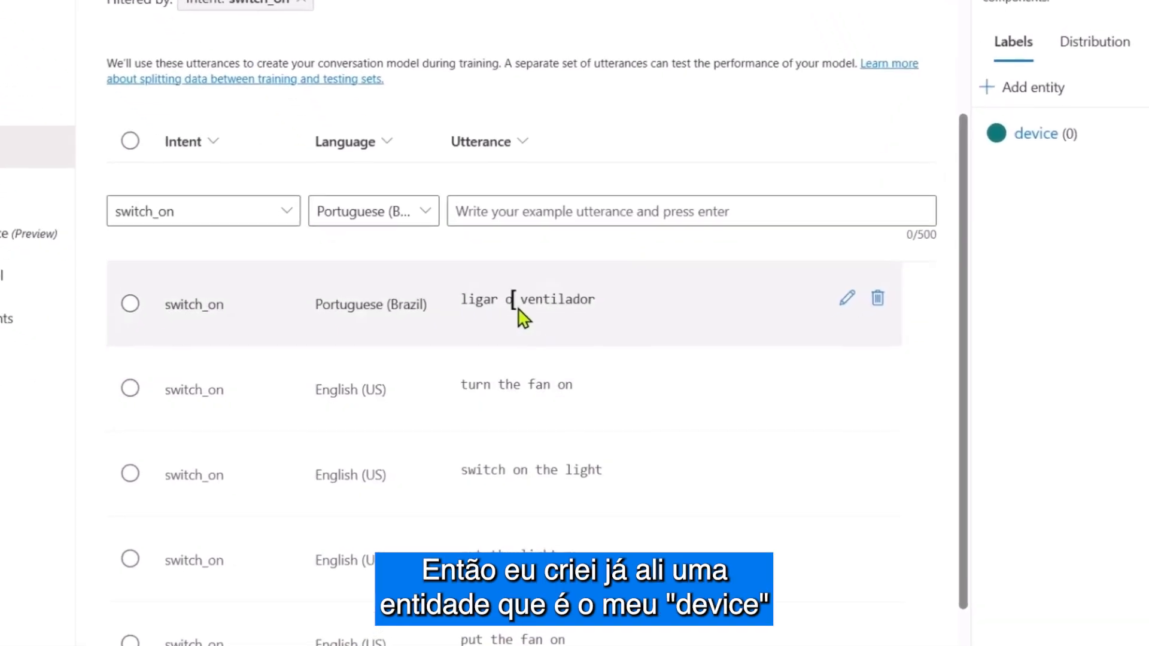
# Label "ventilador" in "ligar o ventilador" and "fan" in "turn the fan on" as the device entity
pyautogui.moveTo(521, 299); pyautogui.dragTo(596, 299)
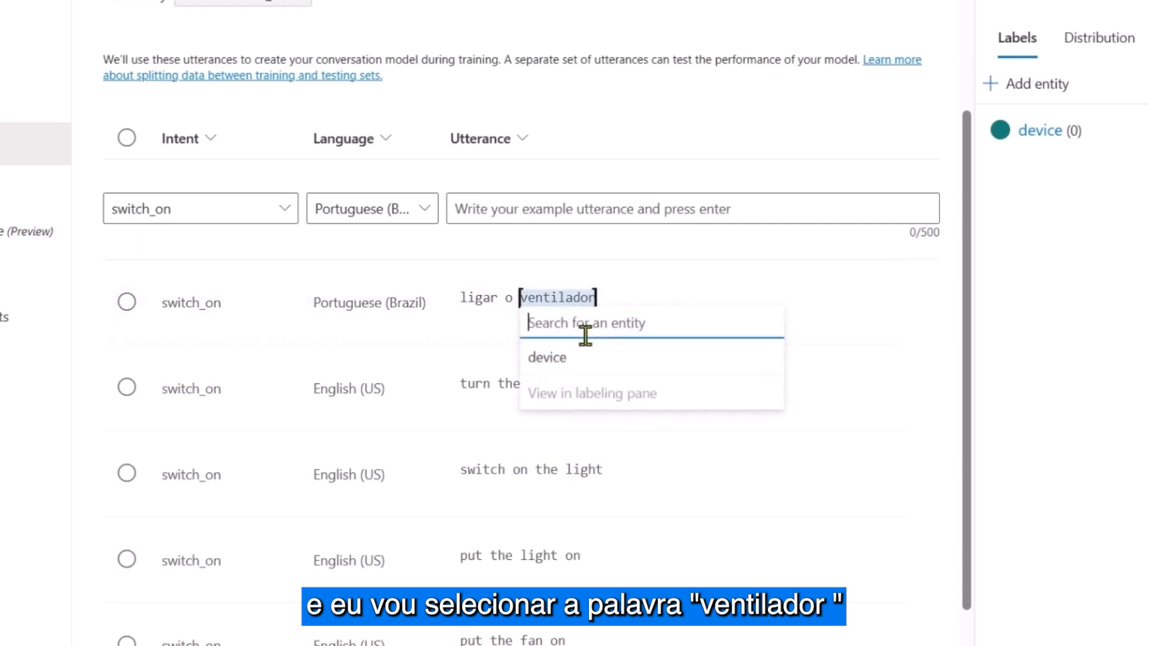
pyautogui.click(575, 361)
pyautogui.scroll(-2, 541, 318)
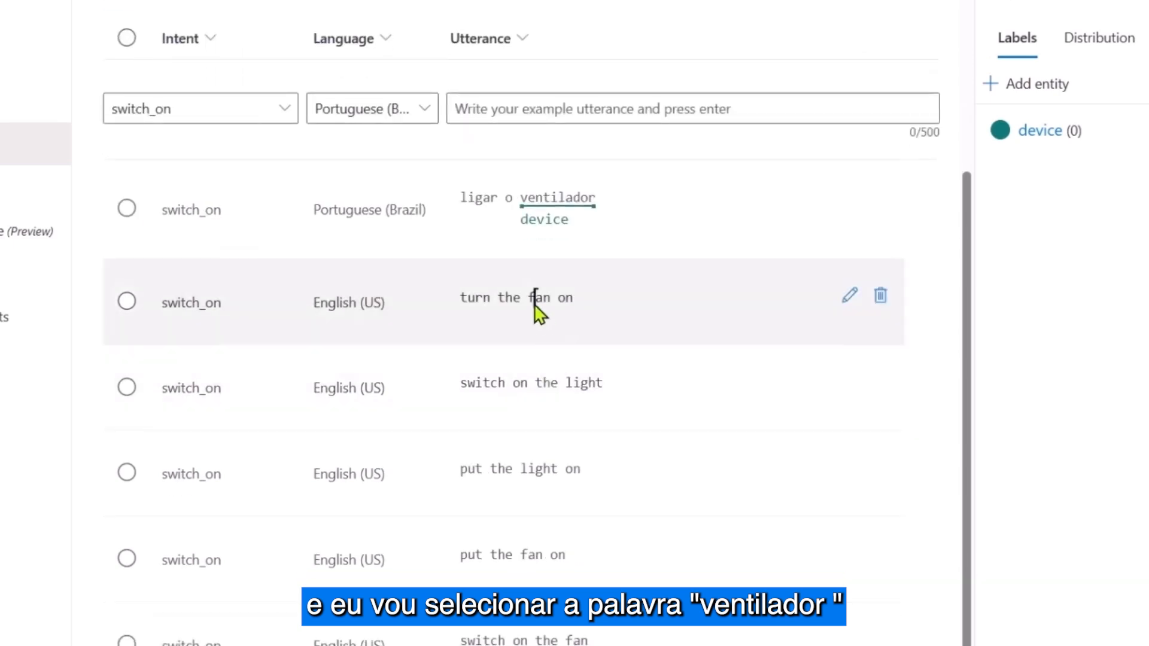
pyautogui.moveTo(527, 297); pyautogui.dragTo(550, 298)
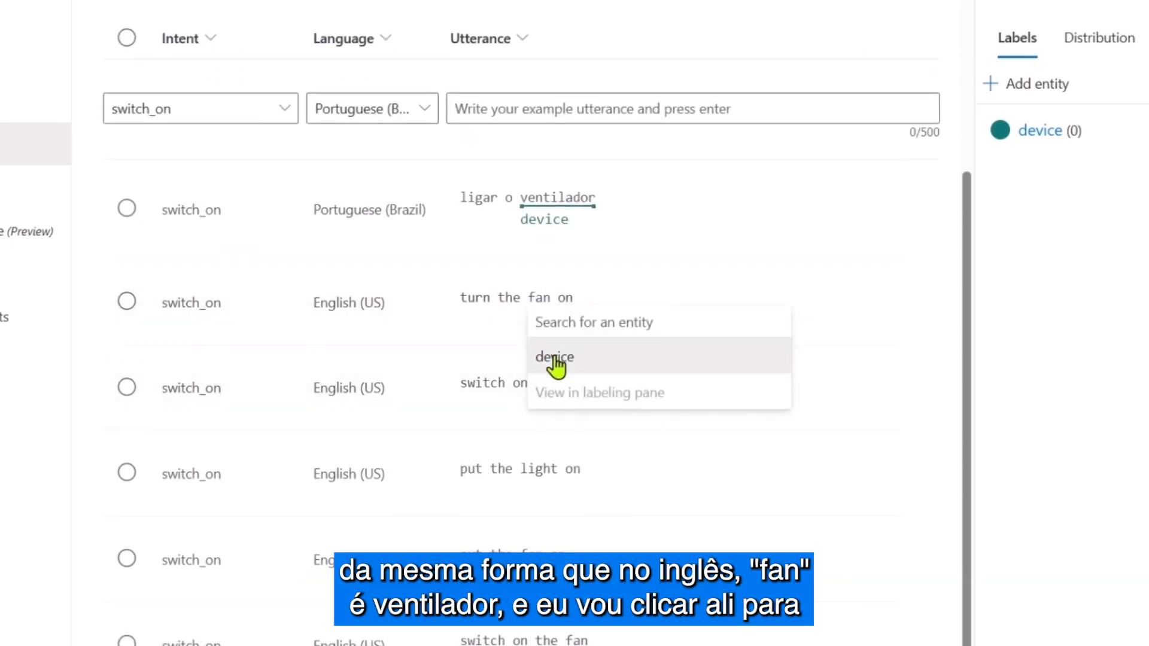
pyautogui.click(555, 358)
# Label "light" in the utterances "switch on the light" and "put the light on" as the device entity
pyautogui.moveTo(565, 398); pyautogui.dragTo(604, 400)
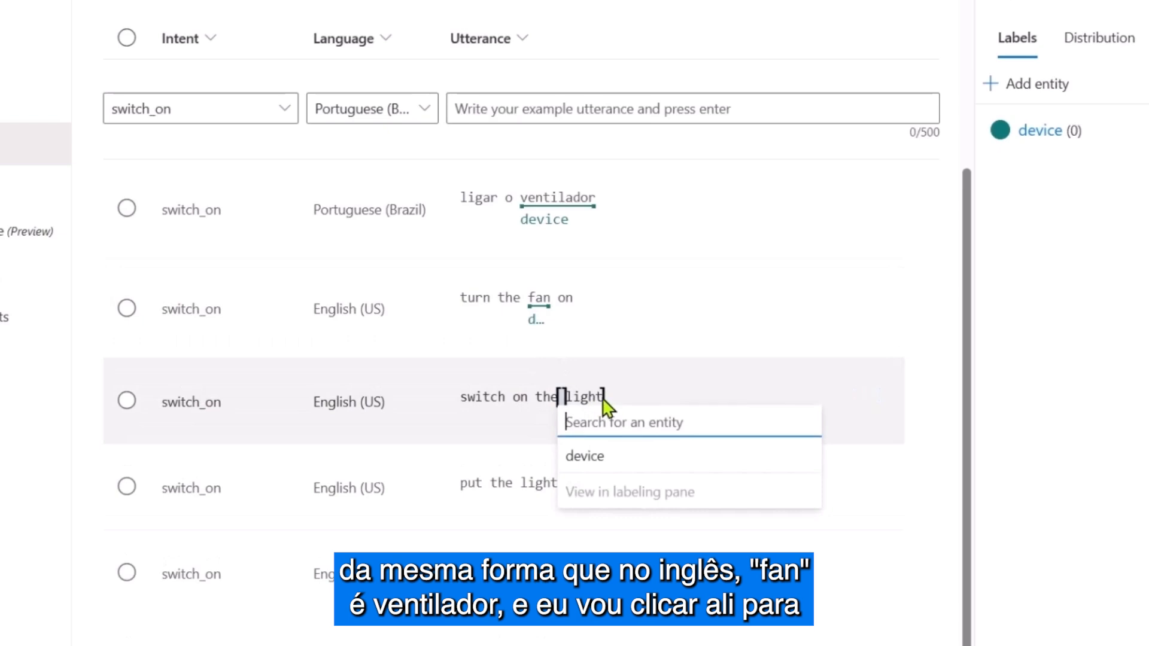
pyautogui.click(595, 460)
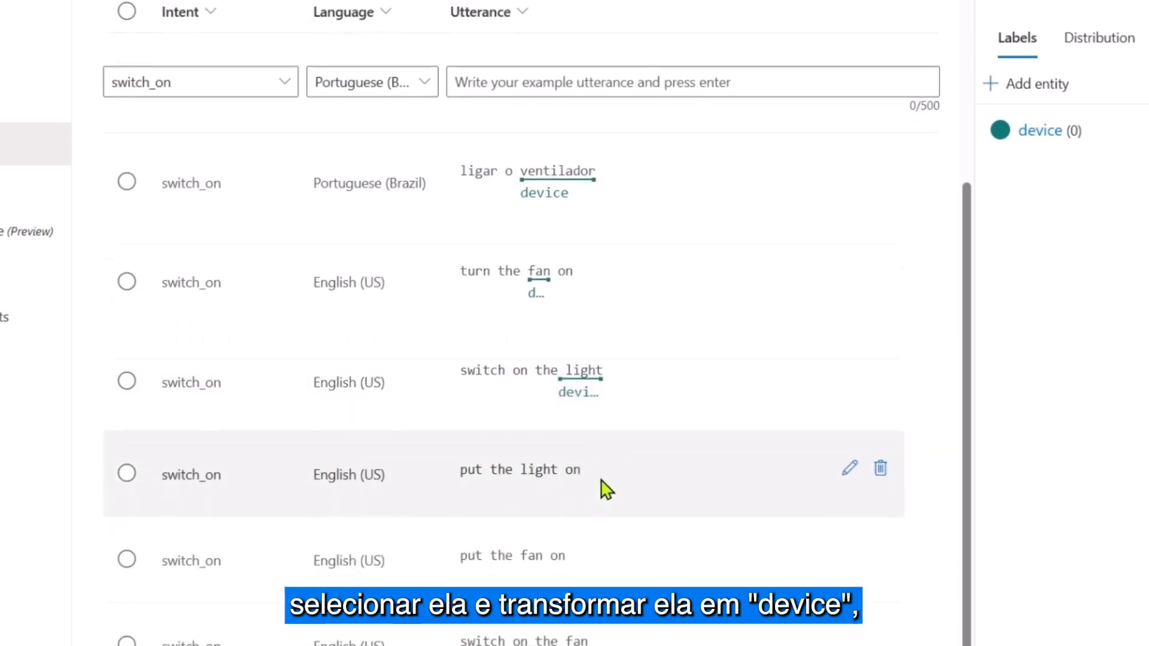
pyautogui.moveTo(519, 470); pyautogui.dragTo(554, 471)
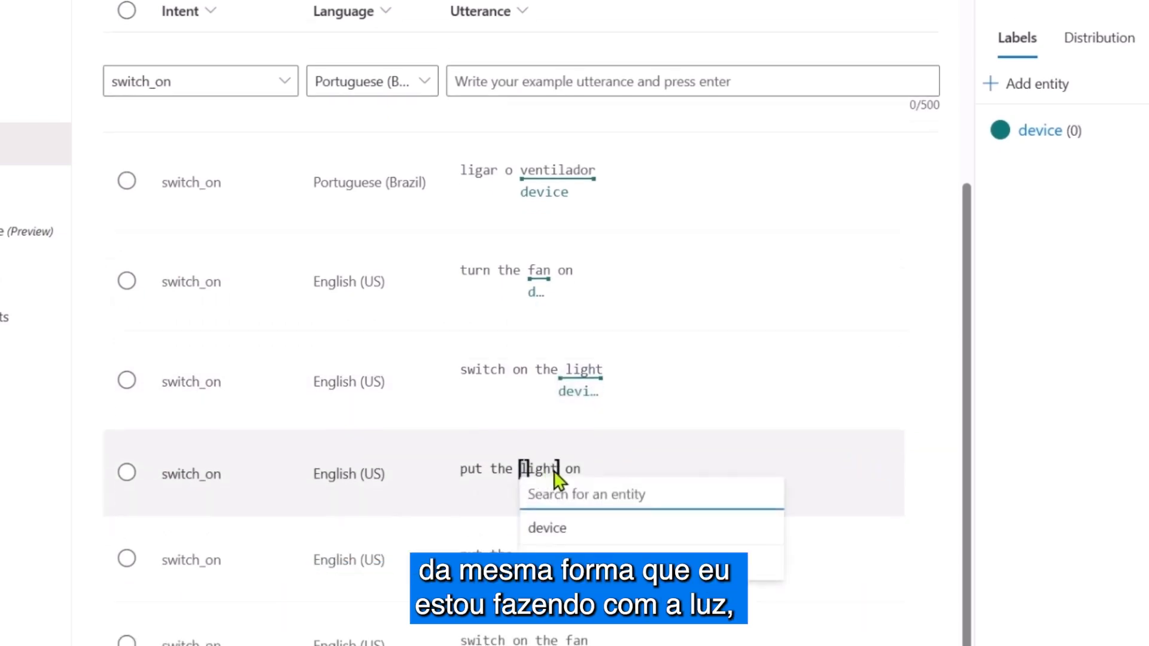
pyautogui.click(555, 529)
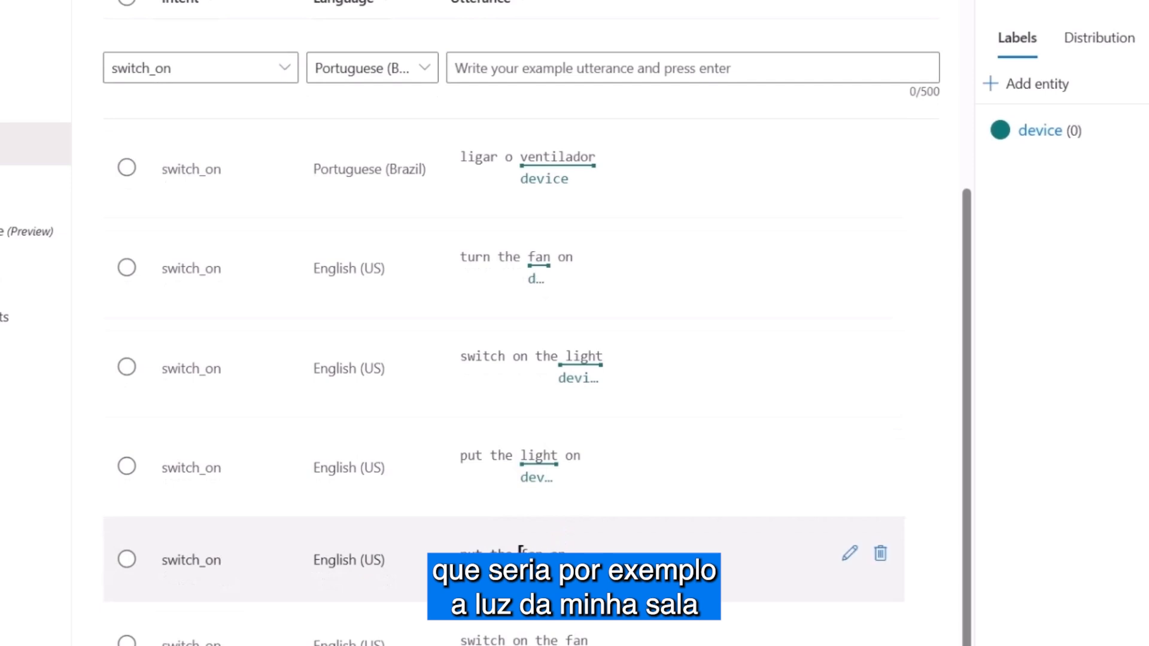
# Label "fan" in the utterances "put the fan on" and "switch on the fan" as the device entity
pyautogui.moveTo(522, 555); pyautogui.dragTo(540, 555)
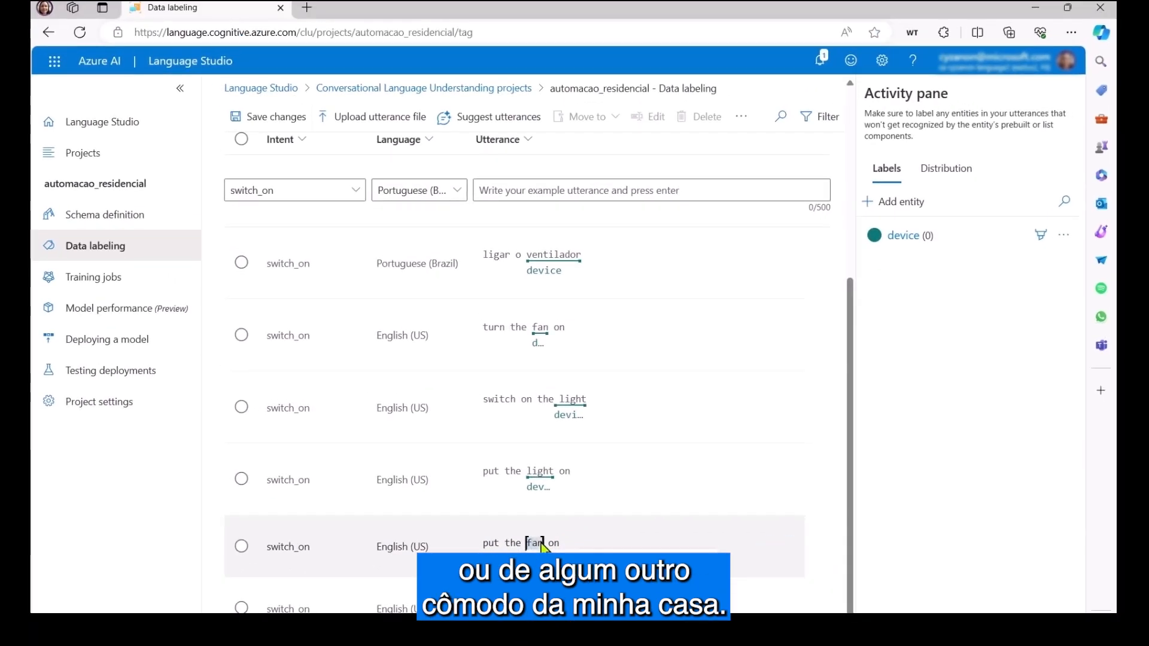
pyautogui.click(541, 587)
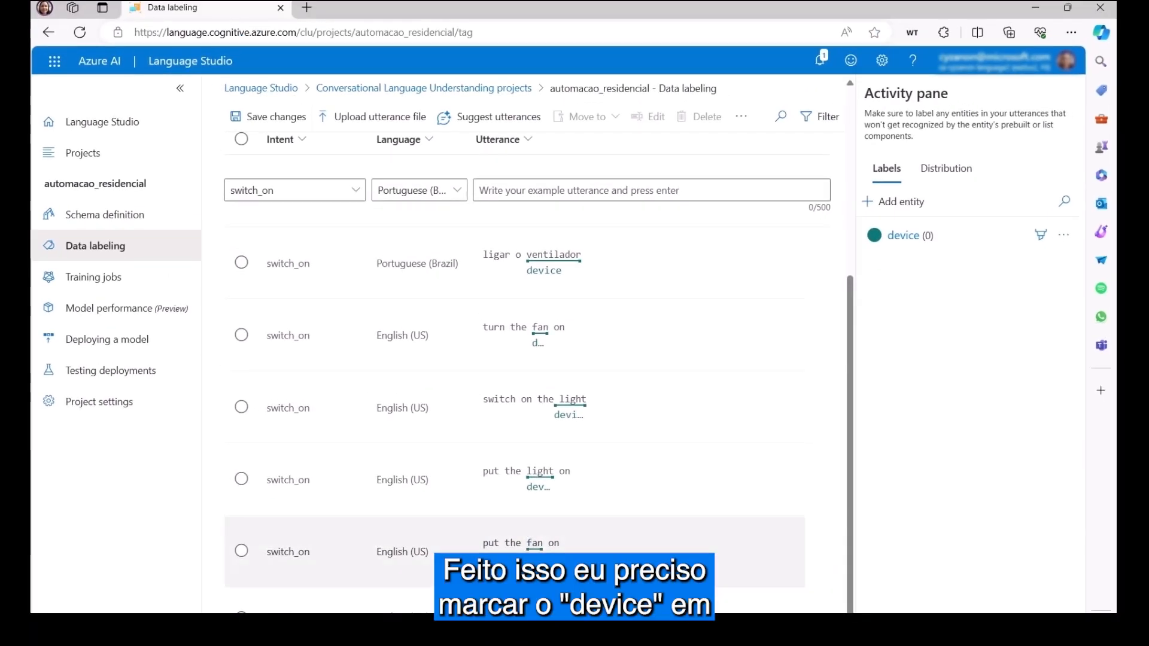
pyautogui.click(551, 612)
pyautogui.click(562, 613)
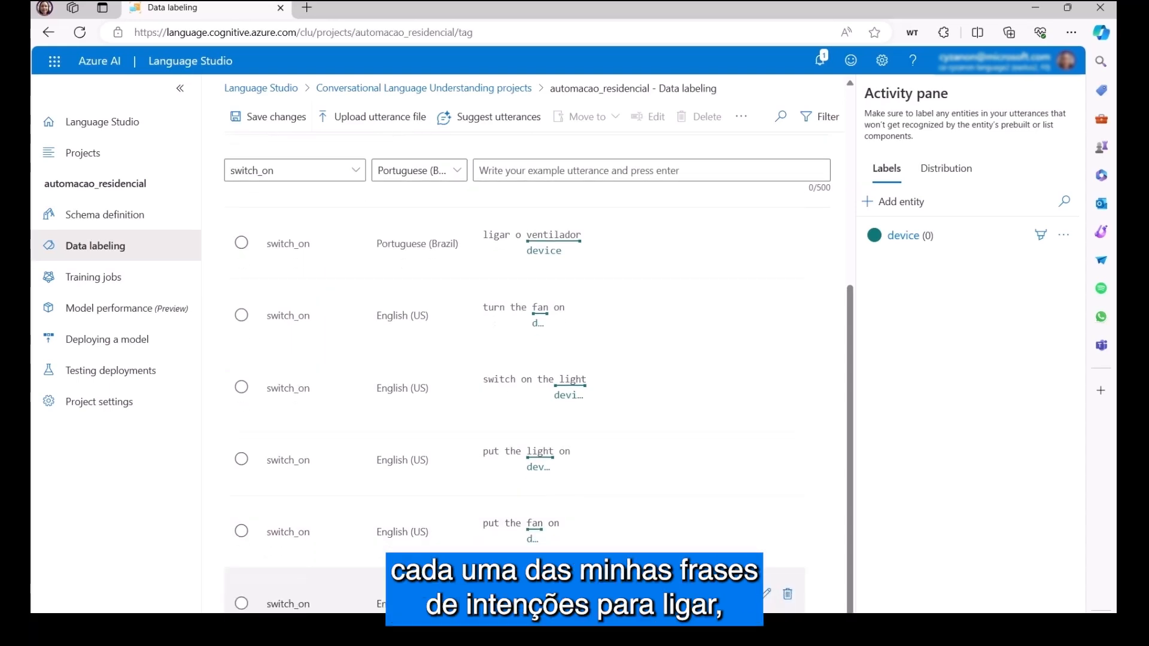
# Save the data labeling changes for the switch_on intent
pyautogui.scroll(3, 248, 320)
pyautogui.click(261, 299)
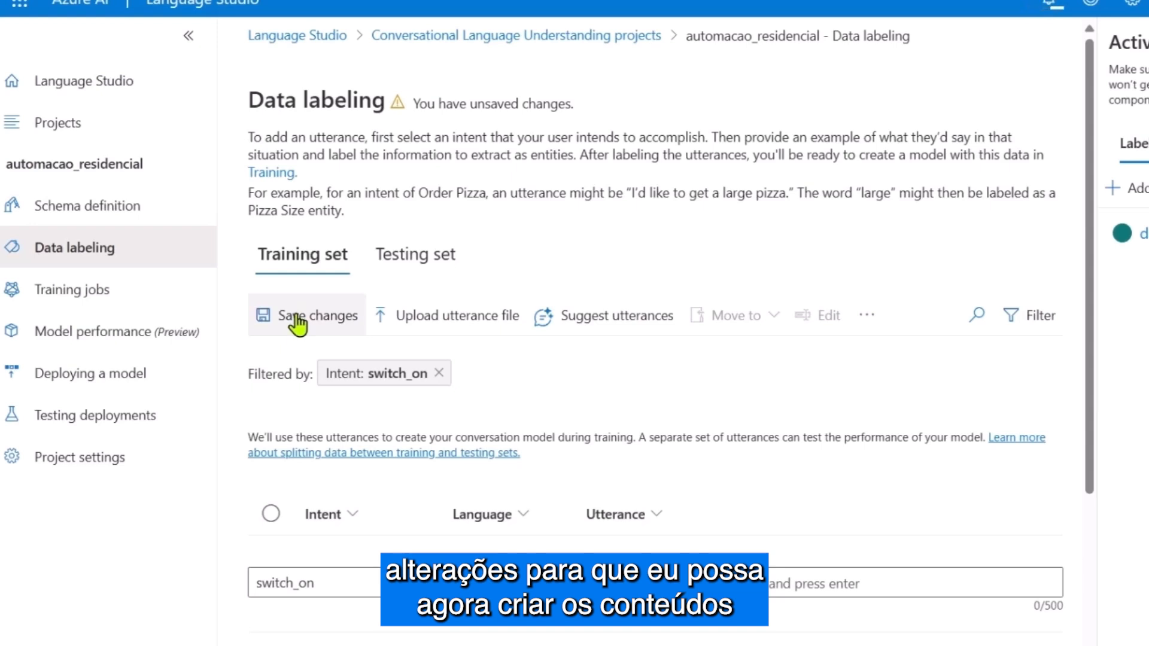
pyautogui.click(296, 317)
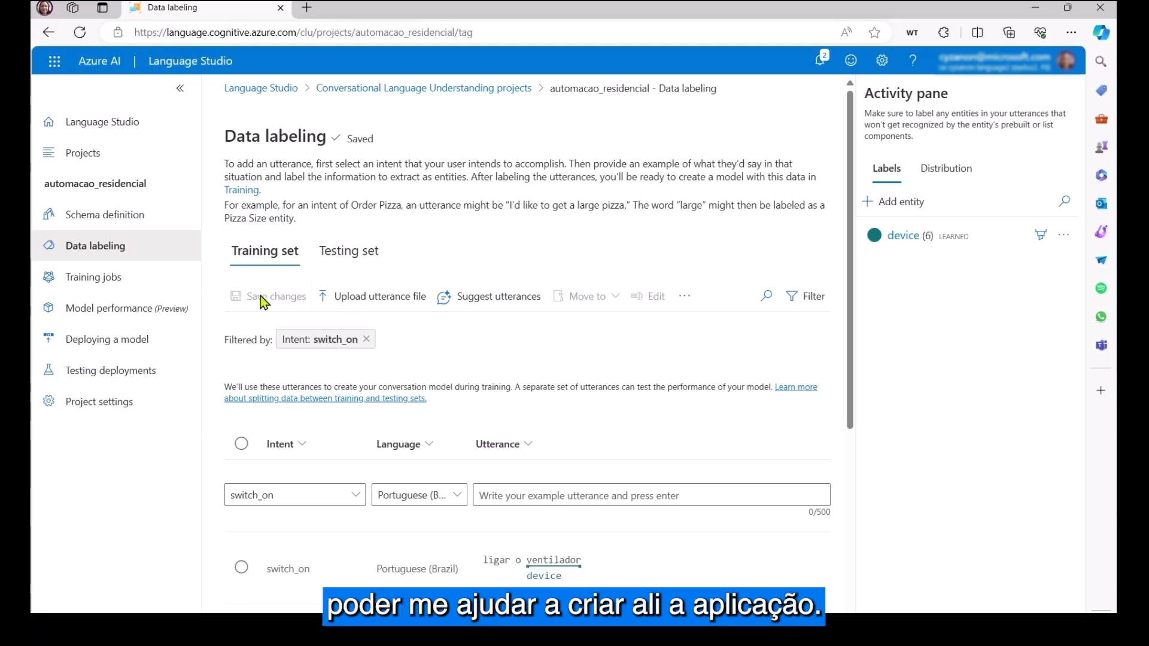
# Open the switch_off intent from the schema definition and add the English (US) training utterance "switch off the fan" to it
pyautogui.click(95, 216)
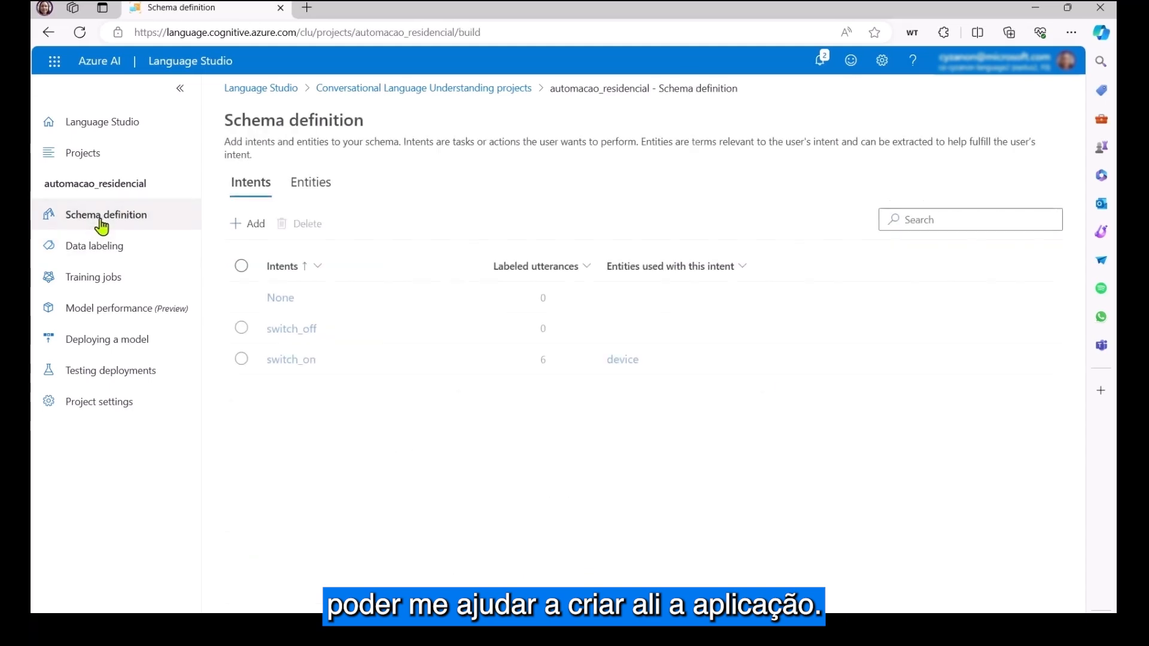
pyautogui.click(313, 329)
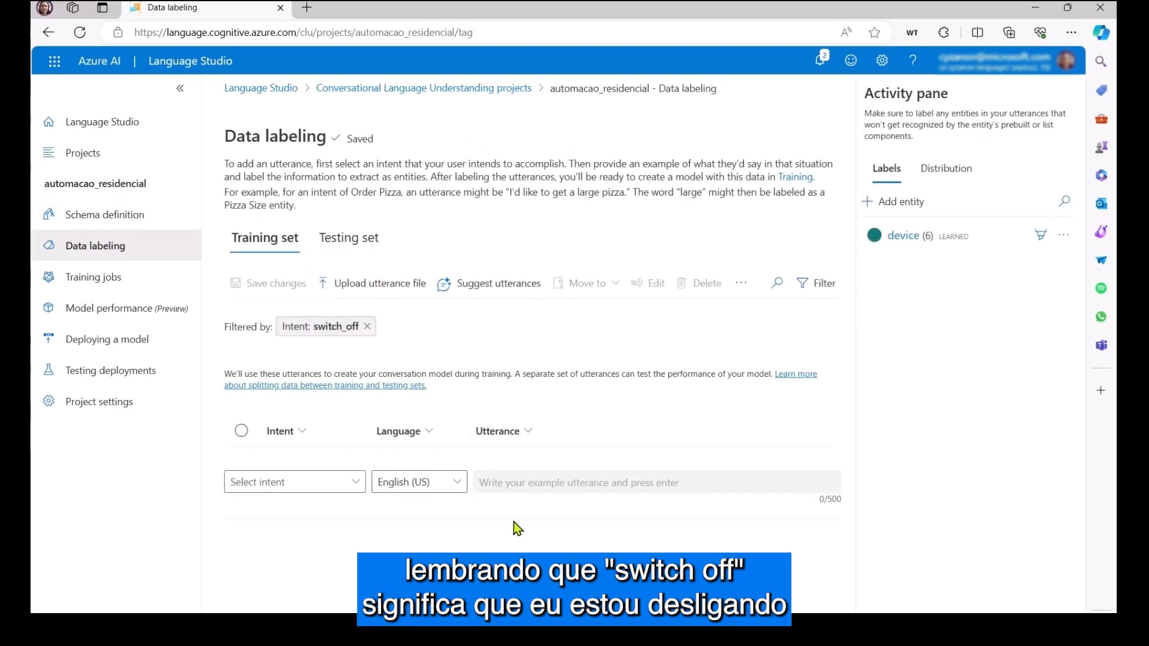
pyautogui.click(326, 483)
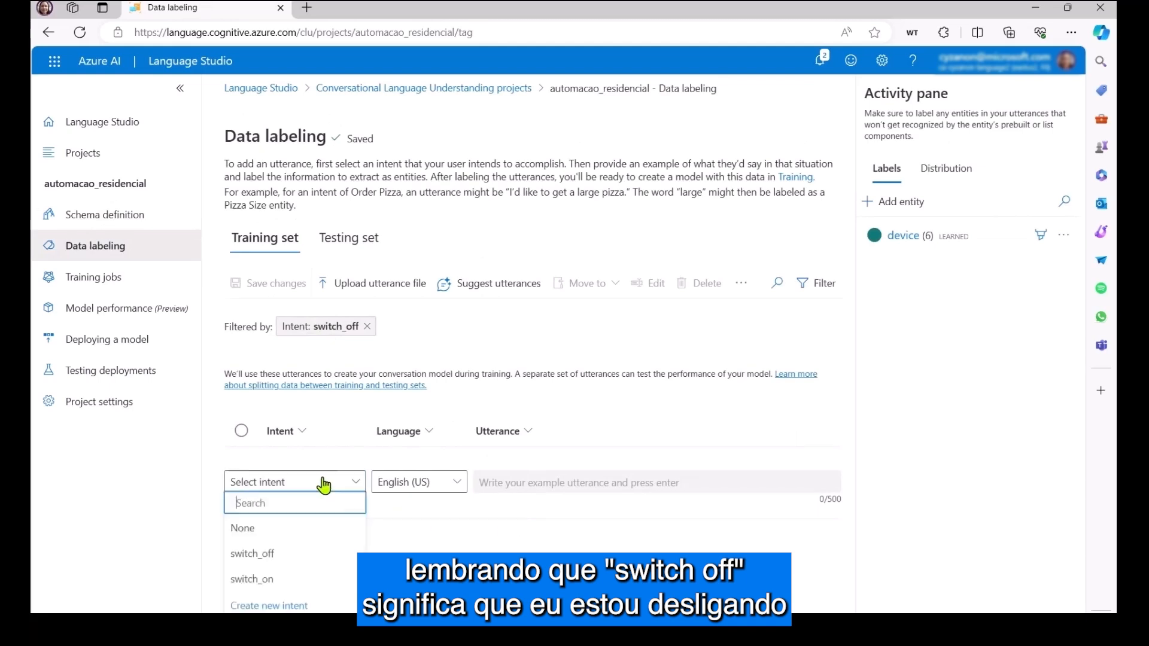
pyautogui.click(307, 562)
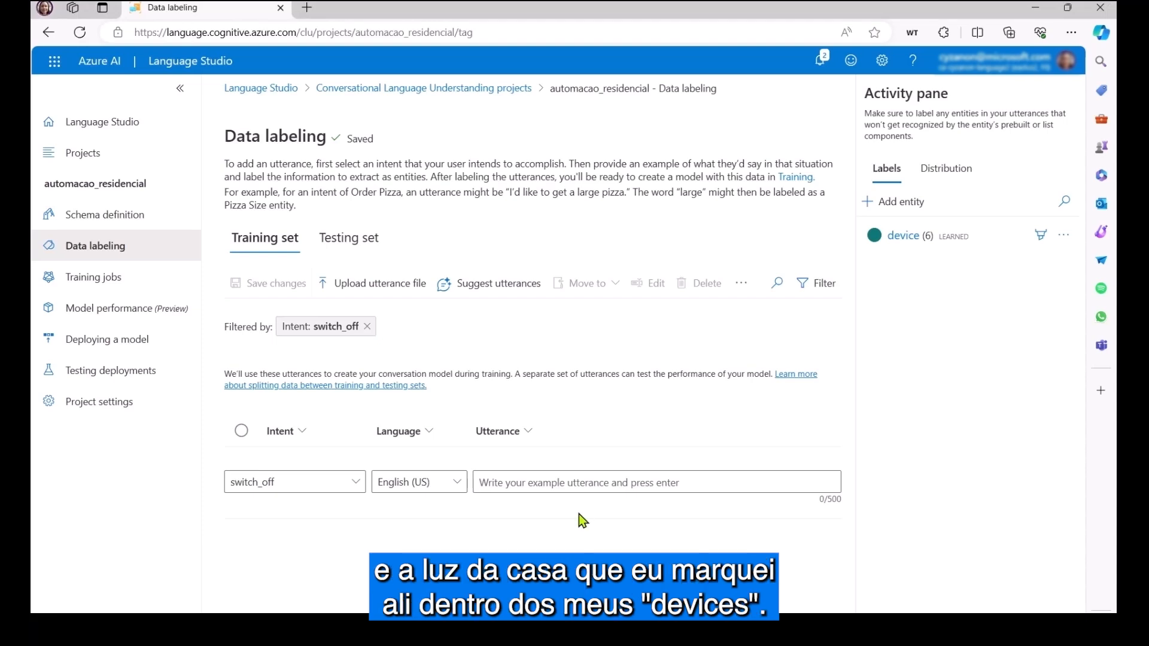
pyautogui.click(584, 486)
pyautogui.write('switch off the fan')
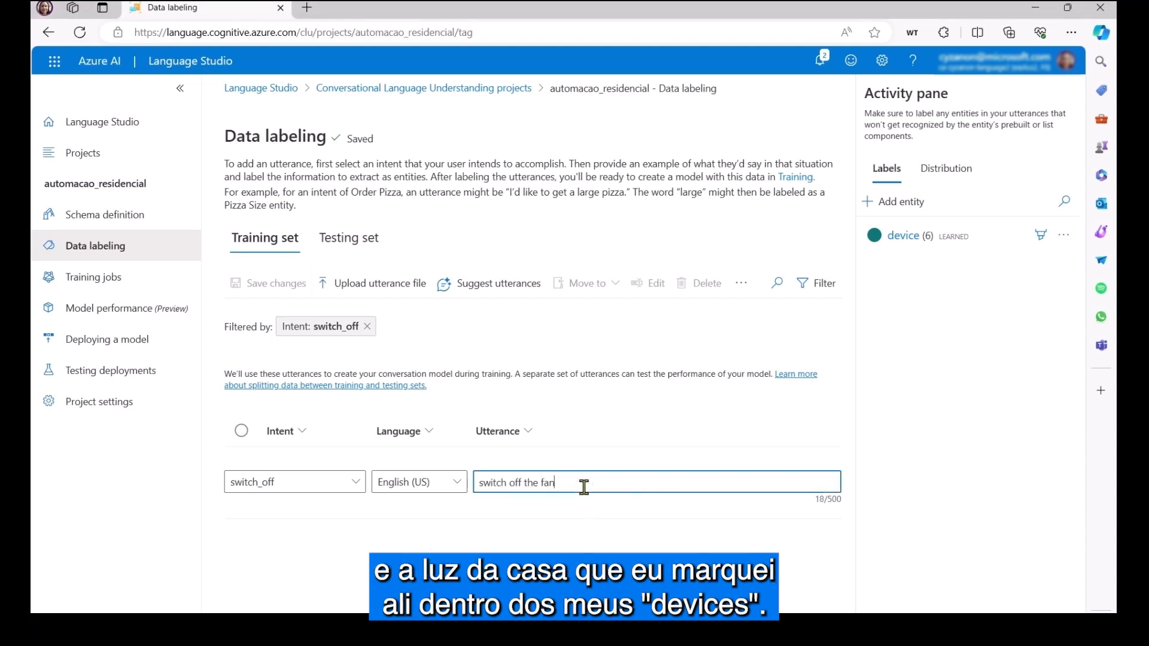
pyautogui.press('Return')
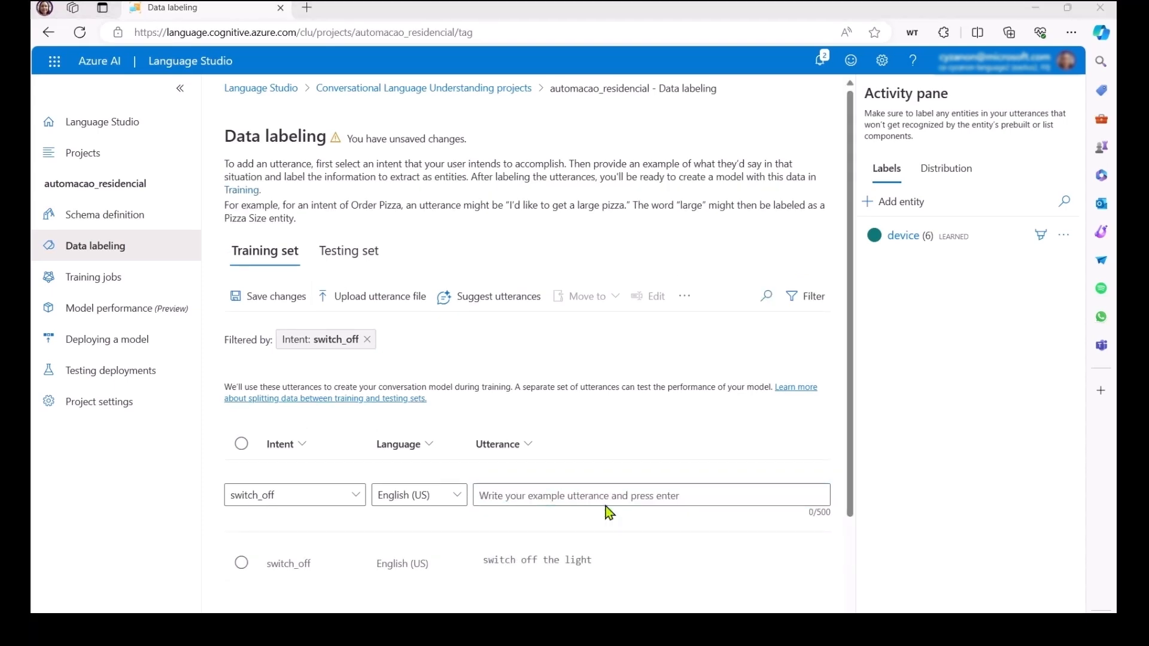
pyautogui.click(605, 507)
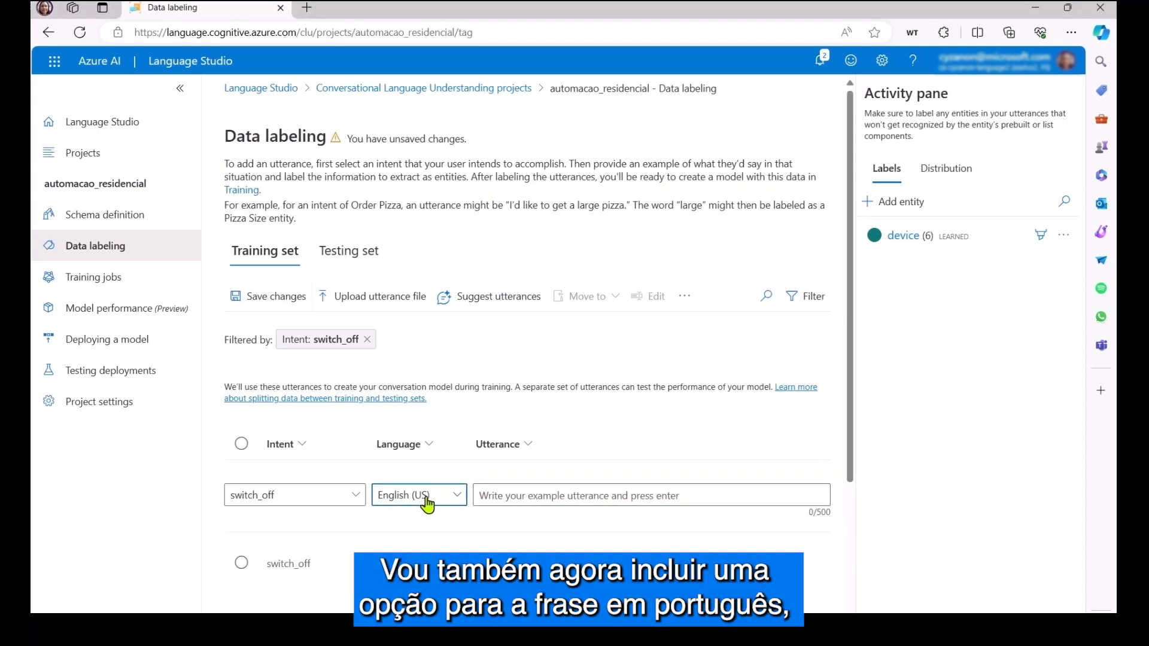
# Add the Portuguese (Brazil) training utterance "desligar o ventilador" to the switch_off intent
pyautogui.click(426, 502)
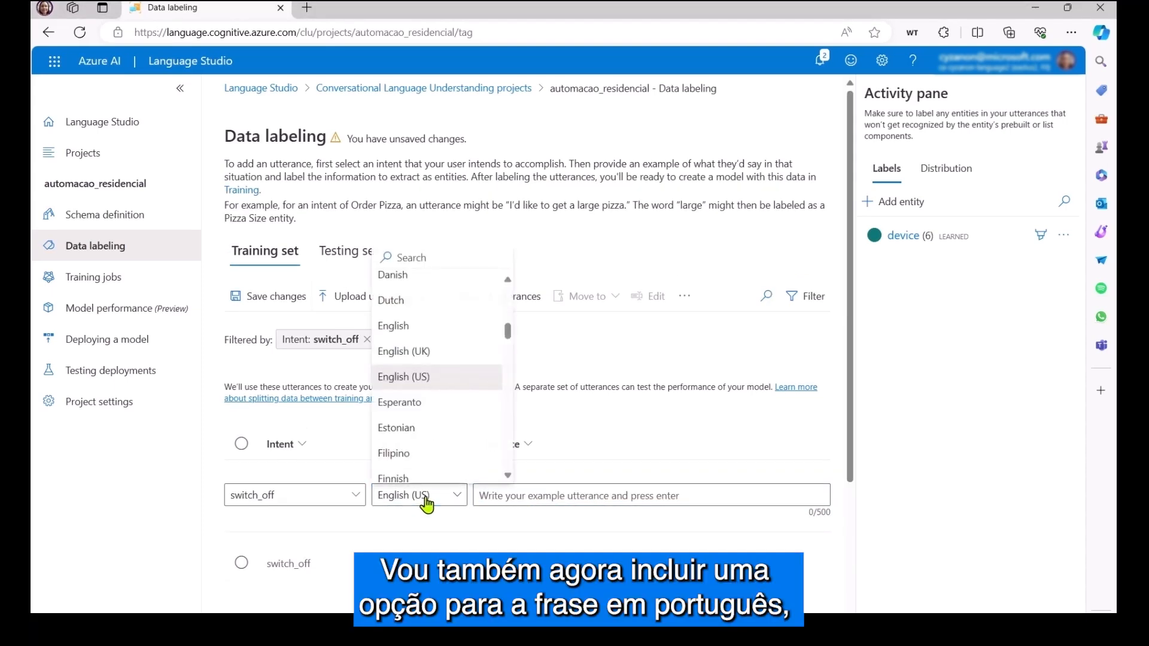
pyautogui.click(410, 259)
pyautogui.write('port')
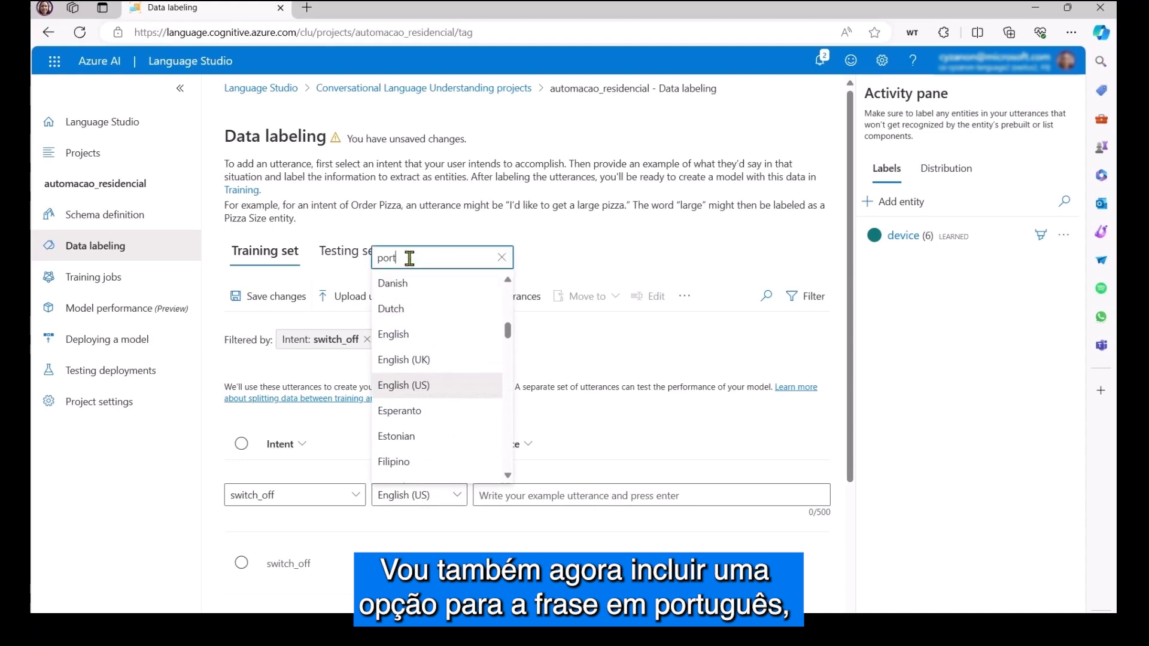
pyautogui.click(441, 450)
pyautogui.click(513, 494)
pyautogui.write('desligar ')
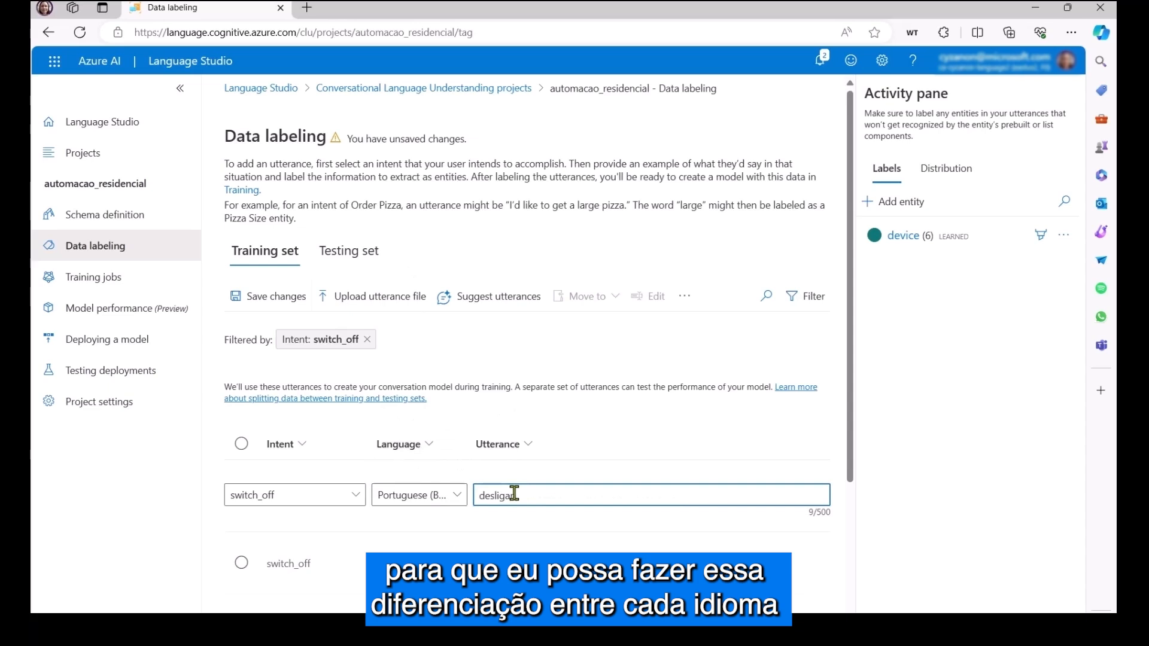
pyautogui.write('o ventilador')
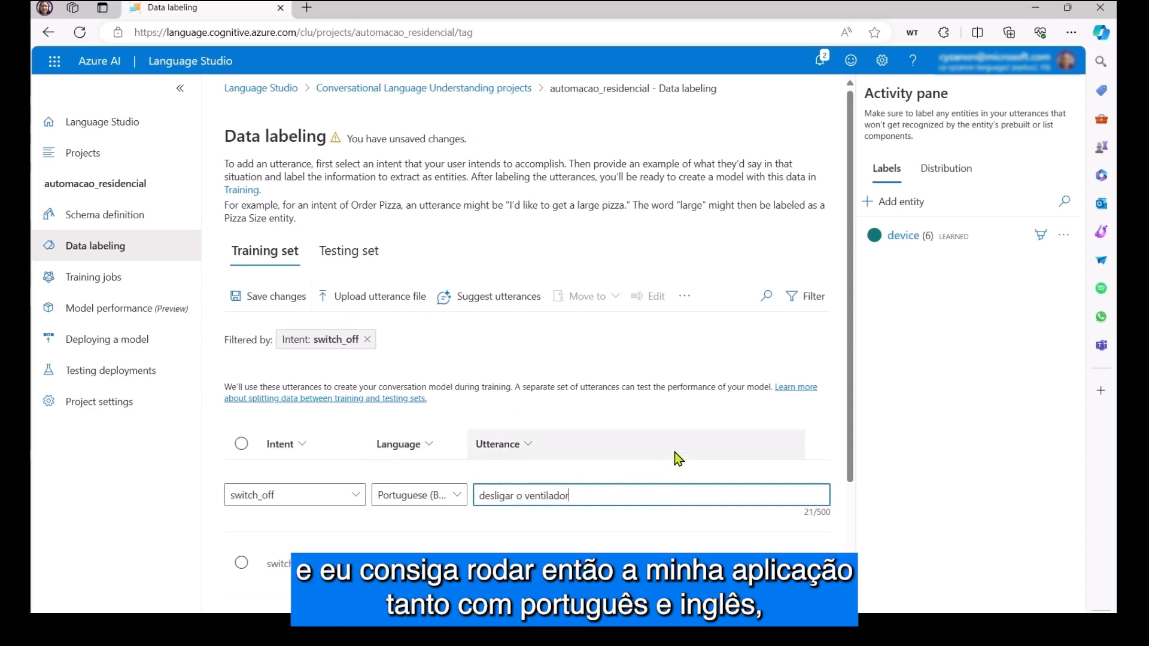
pyautogui.press('Return')
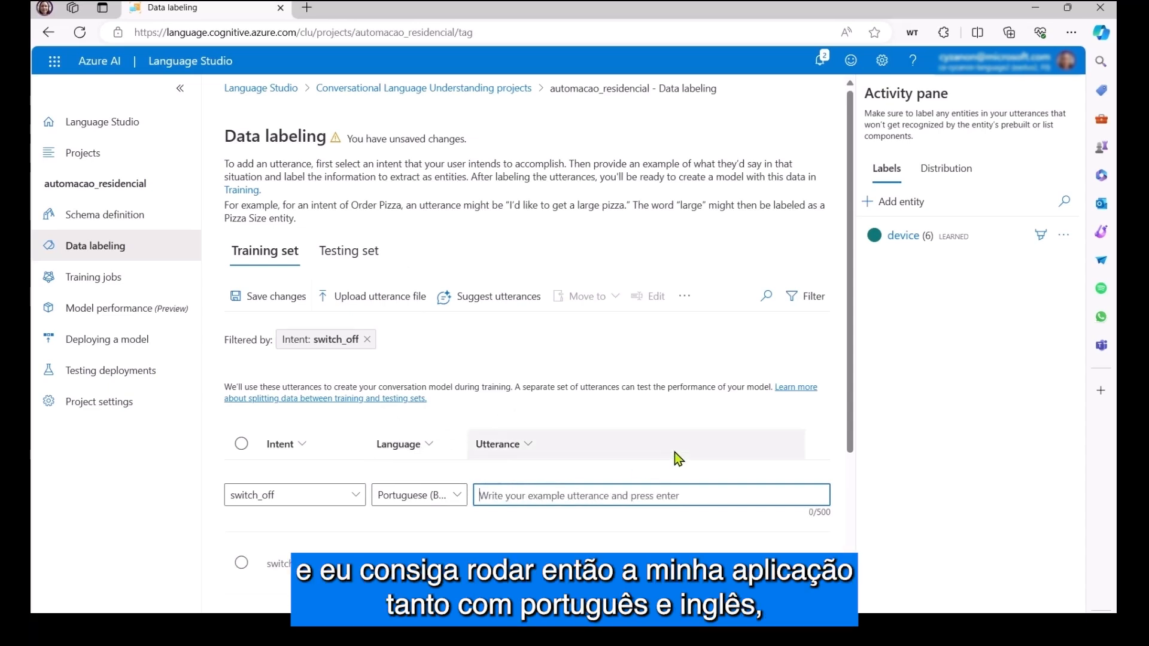
# Label "ventilador" in "desligar o ventilador" and "fan" in "turn the fan off" as the device entity
pyautogui.scroll(-4, 658, 431)
pyautogui.click(547, 306)
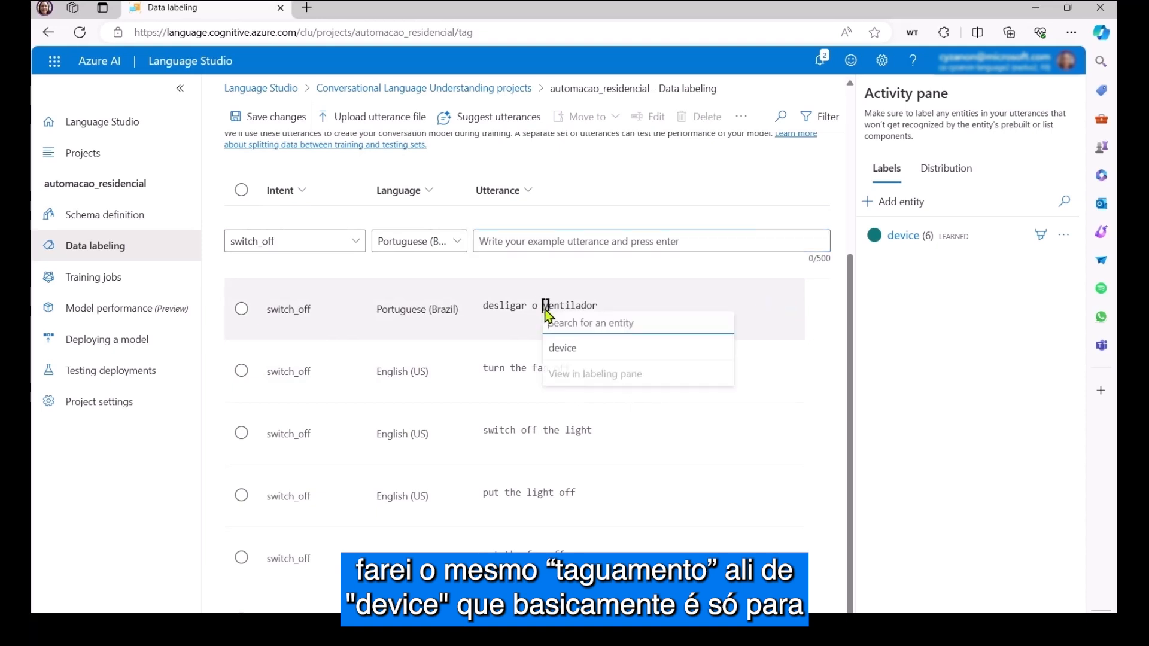
pyautogui.click(574, 354)
pyautogui.moveTo(534, 382); pyautogui.dragTo(549, 382)
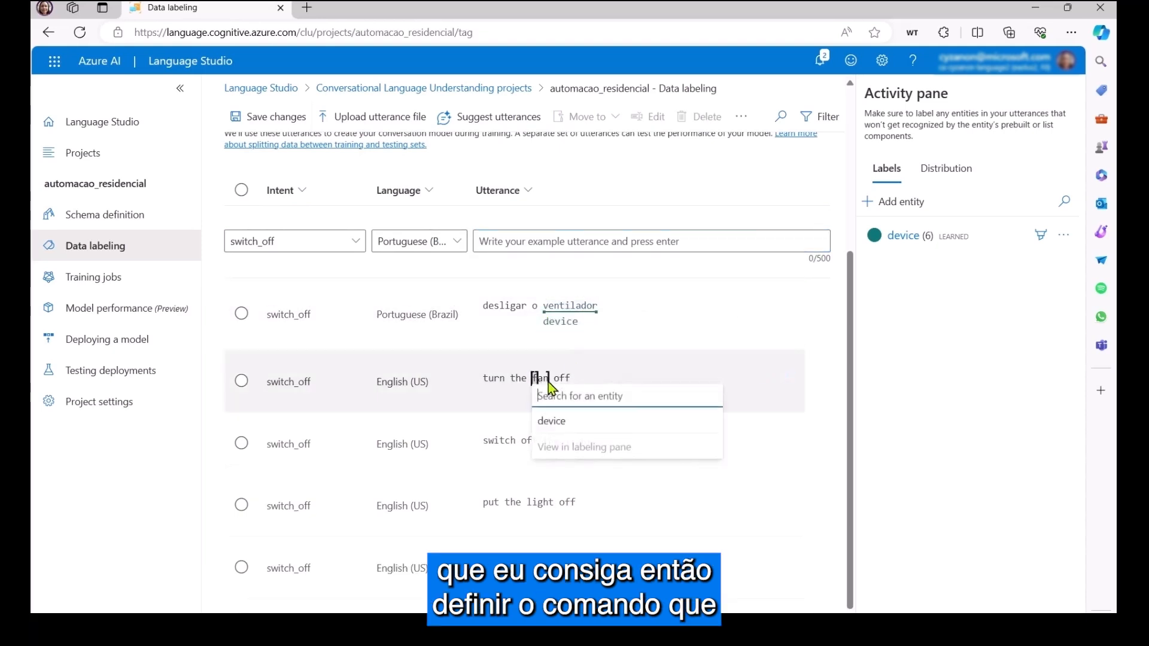
pyautogui.click(558, 418)
pyautogui.scroll(-1, 558, 418)
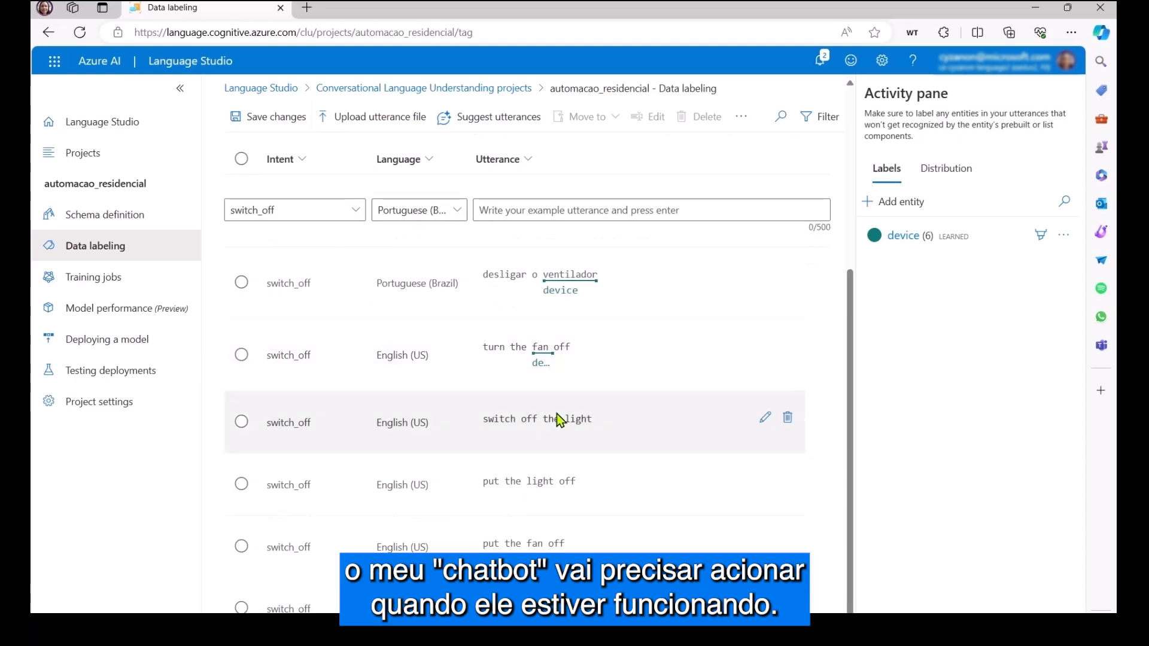
# Label "light" in "switch off the light" and "put the light off" and "fan" in "put the fan off" as device, and save the changes
pyautogui.moveTo(565, 421); pyautogui.dragTo(591, 421)
pyautogui.click(480, 470)
pyautogui.scroll(-1, 542, 485)
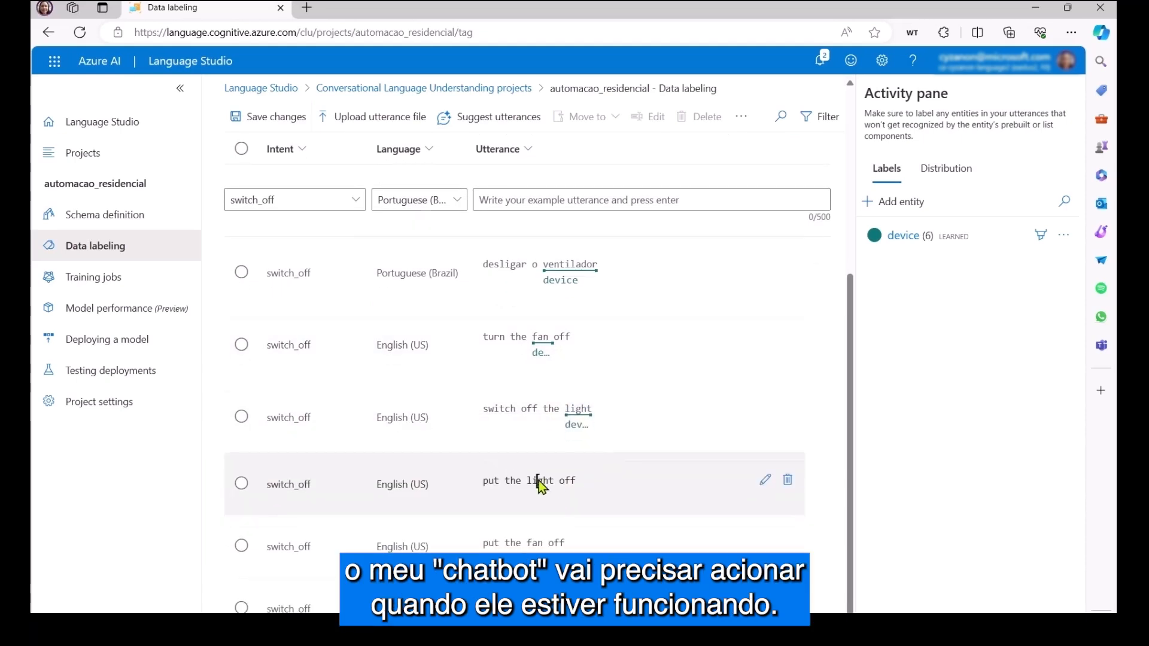
pyautogui.moveTo(526, 481); pyautogui.dragTo(551, 480)
pyautogui.click(544, 525)
pyautogui.moveTo(527, 542); pyautogui.dragTo(543, 543)
pyautogui.click(545, 585)
pyautogui.scroll(5, 662, 569)
pyautogui.click(257, 295)
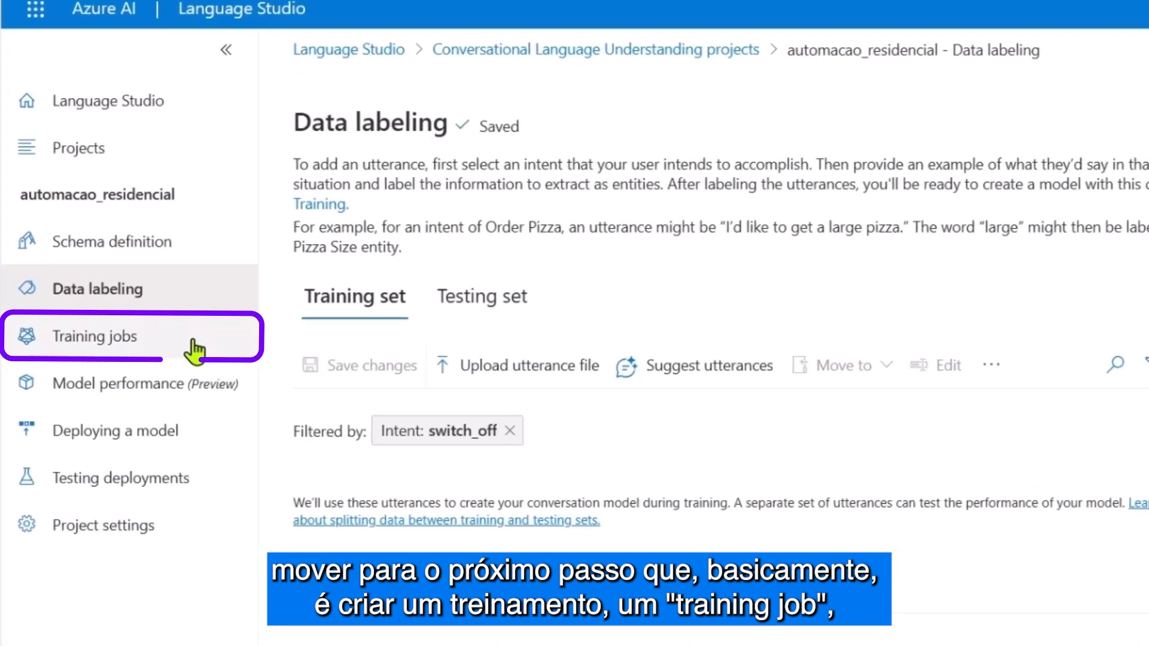
# Start a training job for a new model named automacao-home with standard training and an automatic 80/20 data split
pyautogui.click(194, 346)
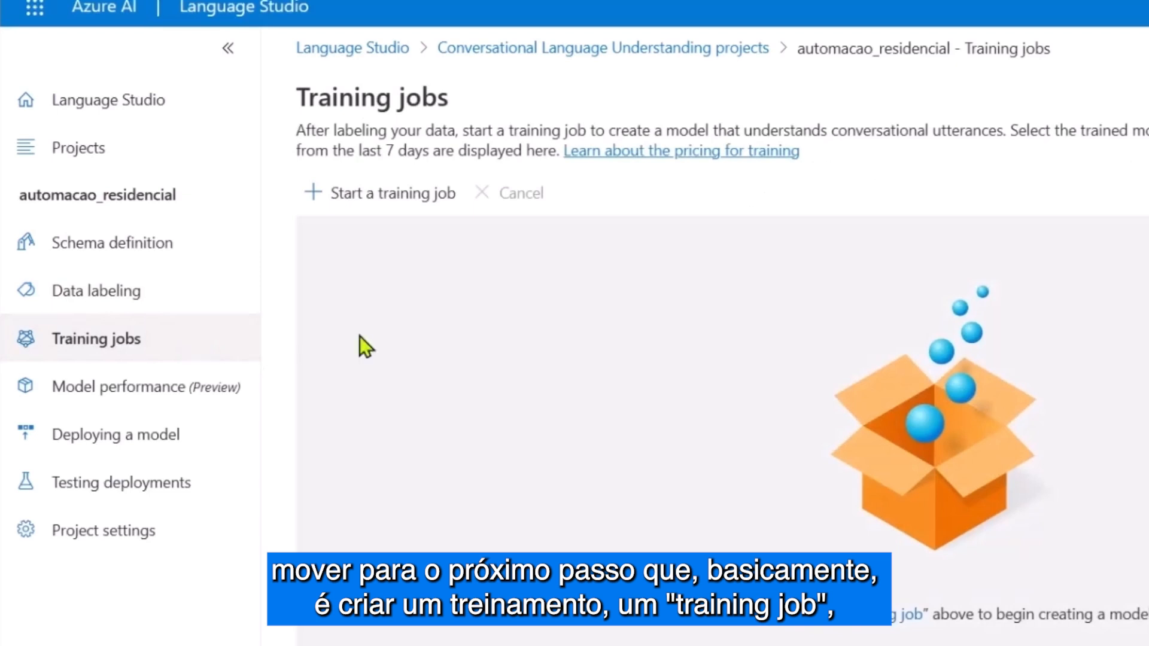
pyautogui.click(419, 194)
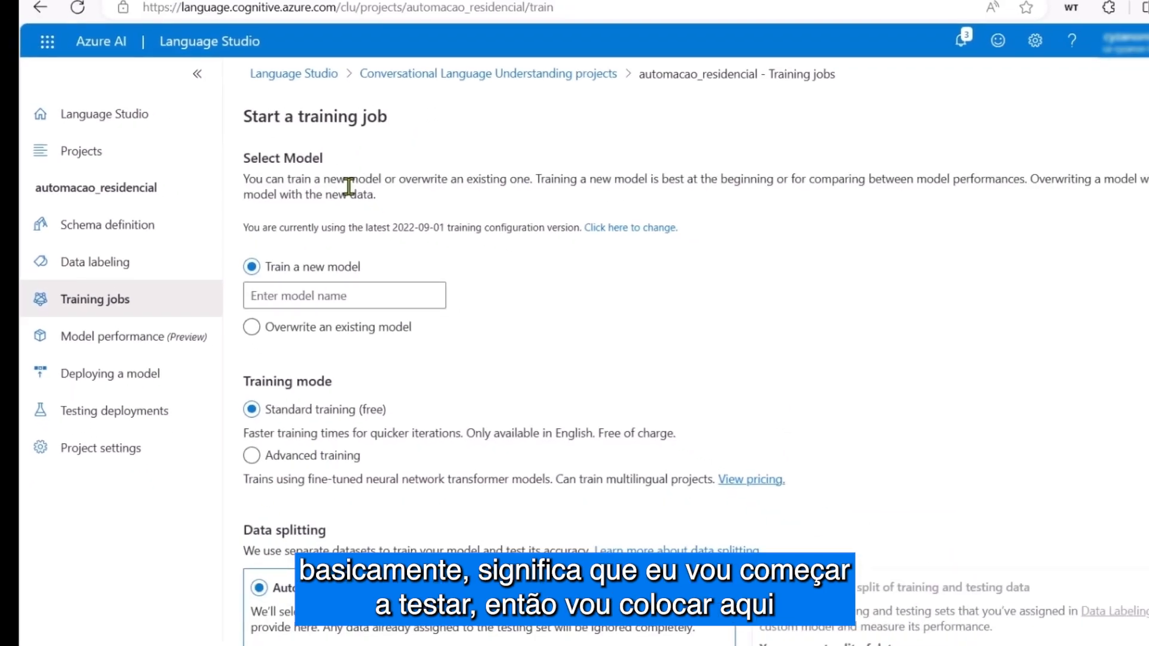
pyautogui.click(381, 295)
pyautogui.write('automacao')
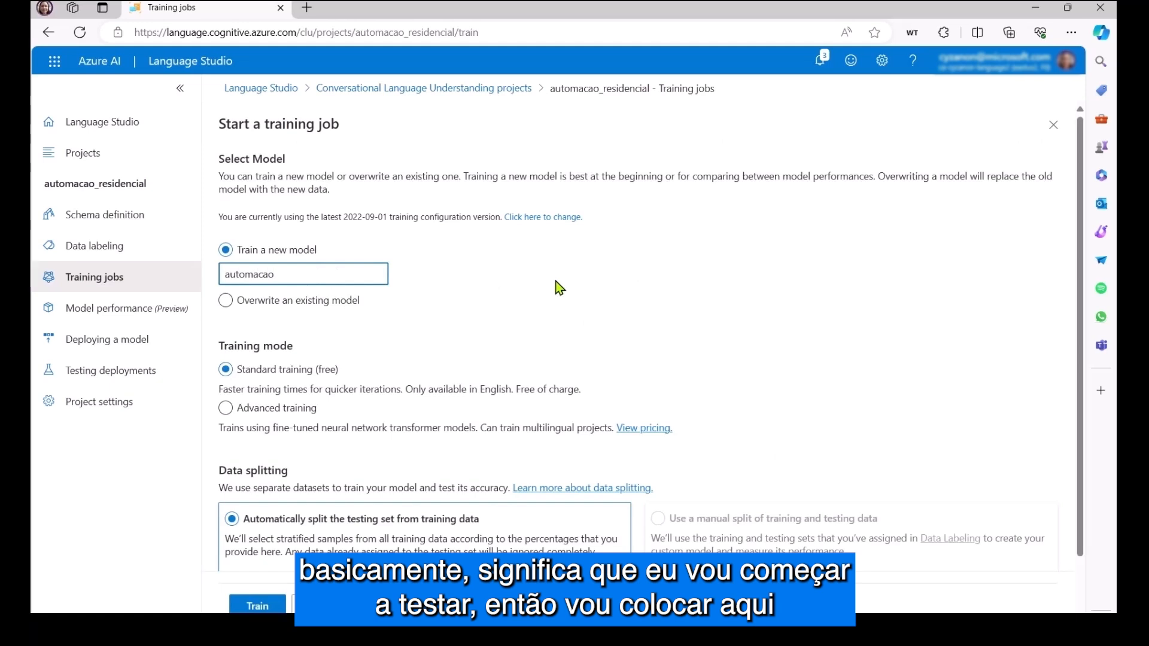
pyautogui.write('-home')
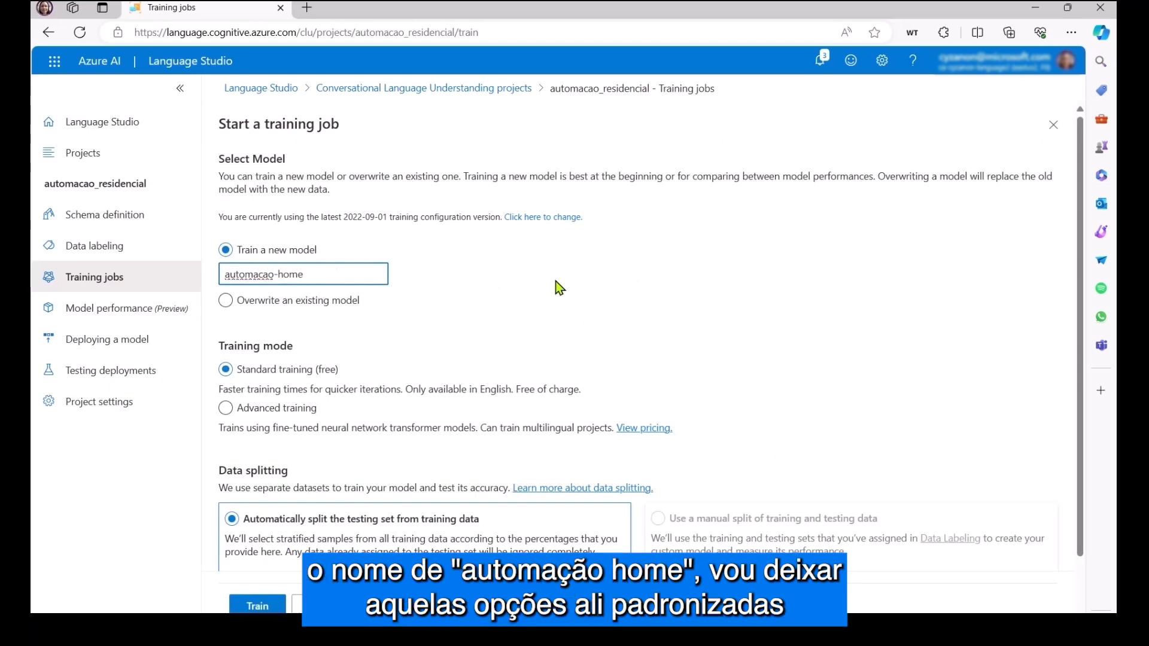
pyautogui.scroll(-1, 439, 374)
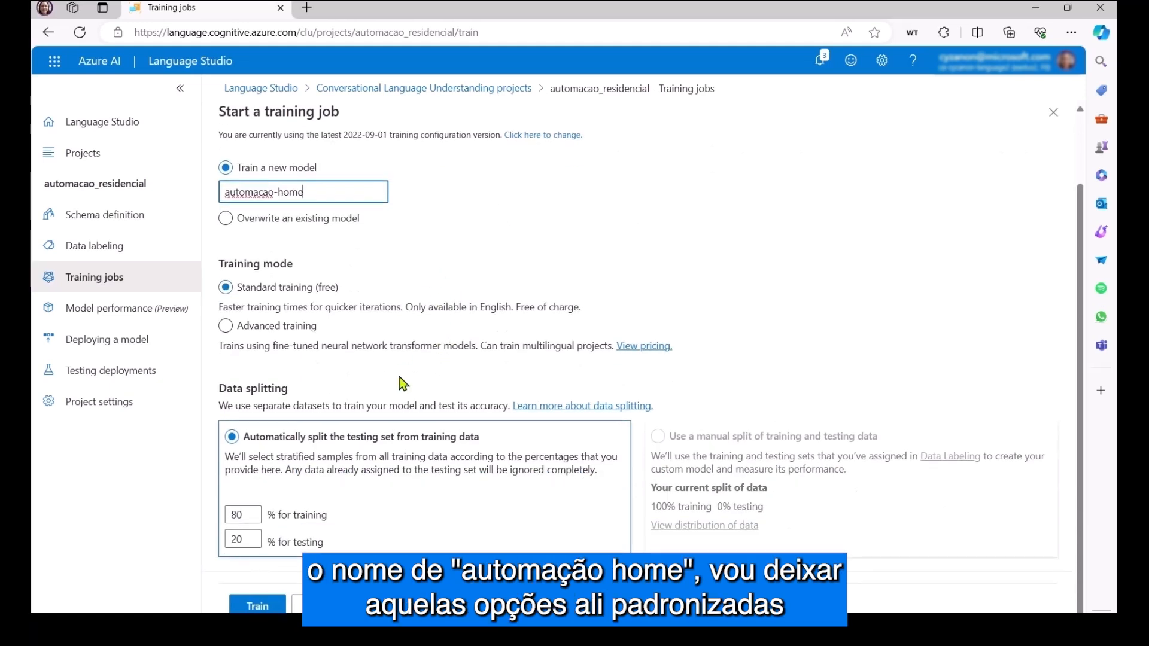
pyautogui.click(259, 604)
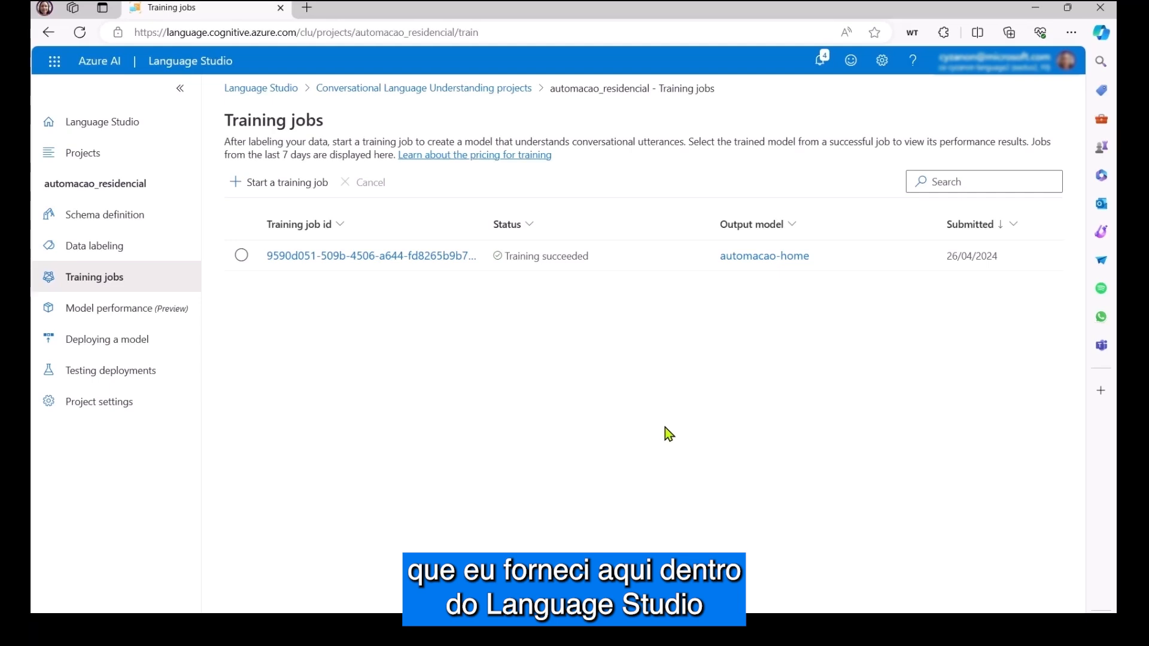
# View the trained model's performance and deploy automacao-home under the new deployment name automacao_deploy
pyautogui.click(170, 307)
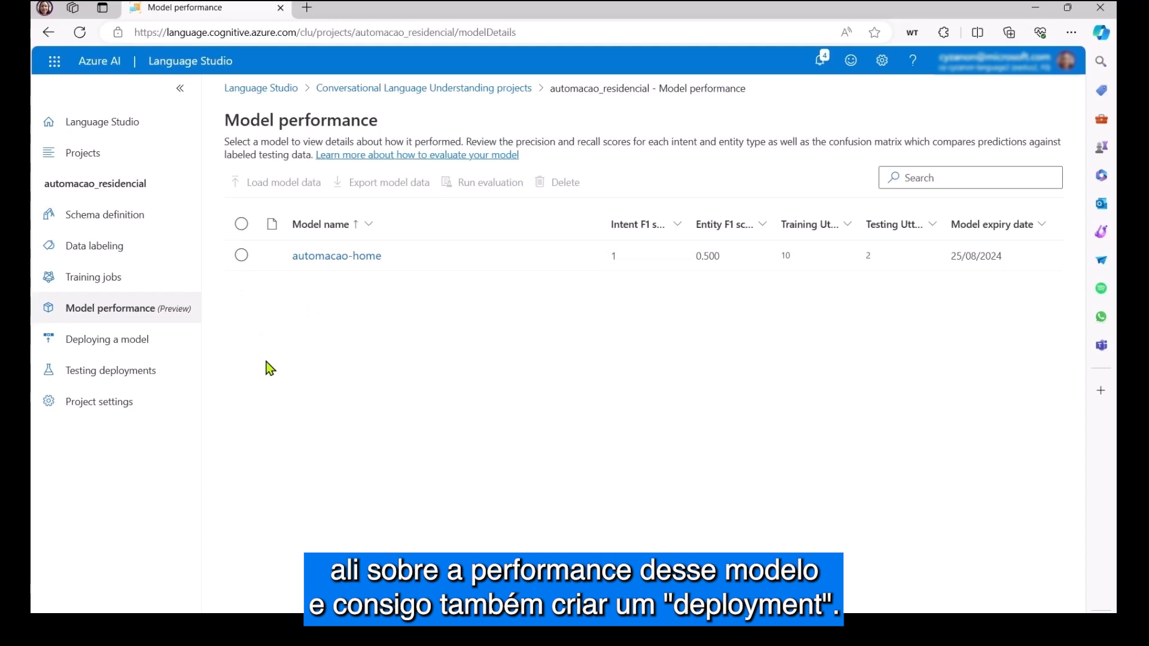
pyautogui.click(170, 341)
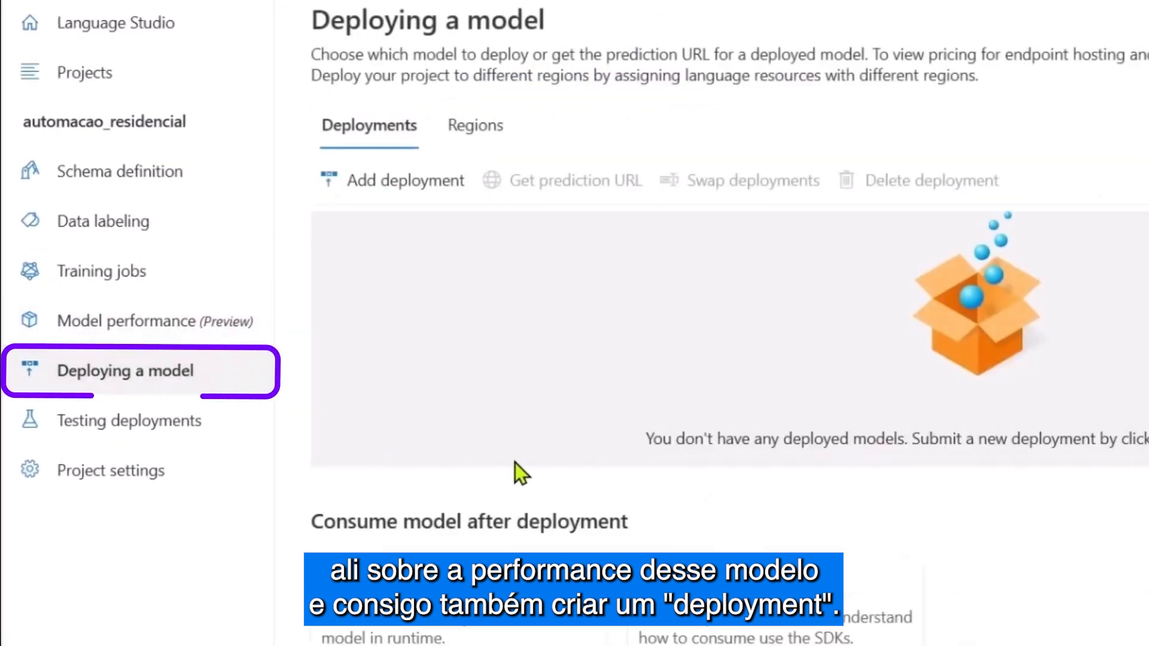
pyautogui.click(408, 197)
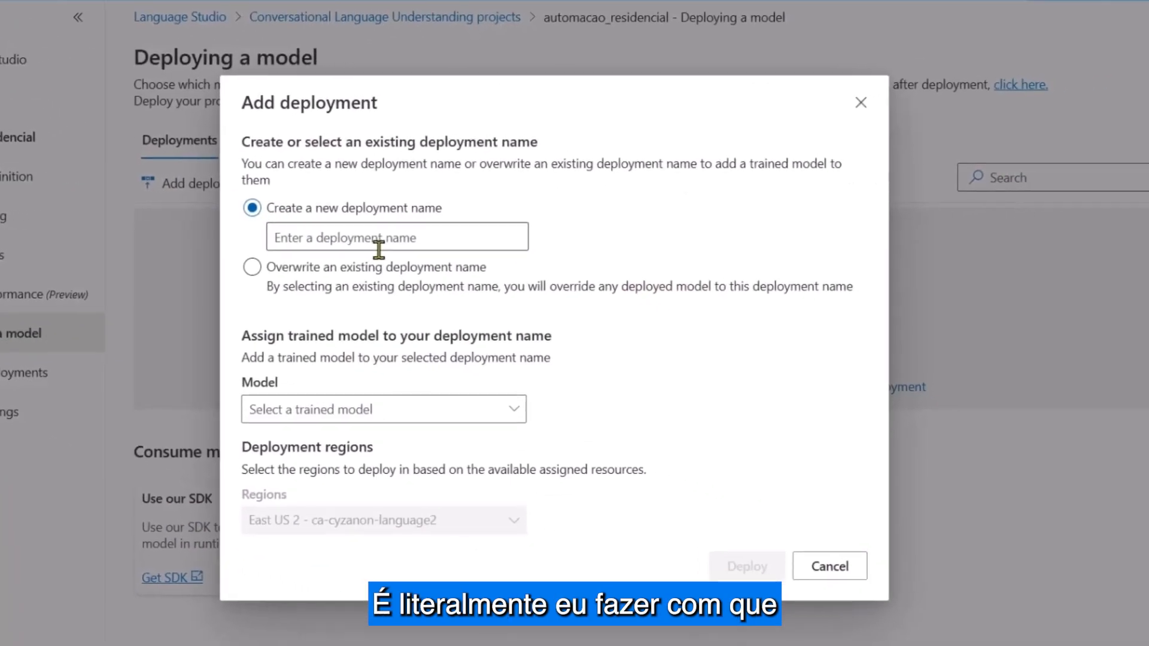
pyautogui.click(370, 233)
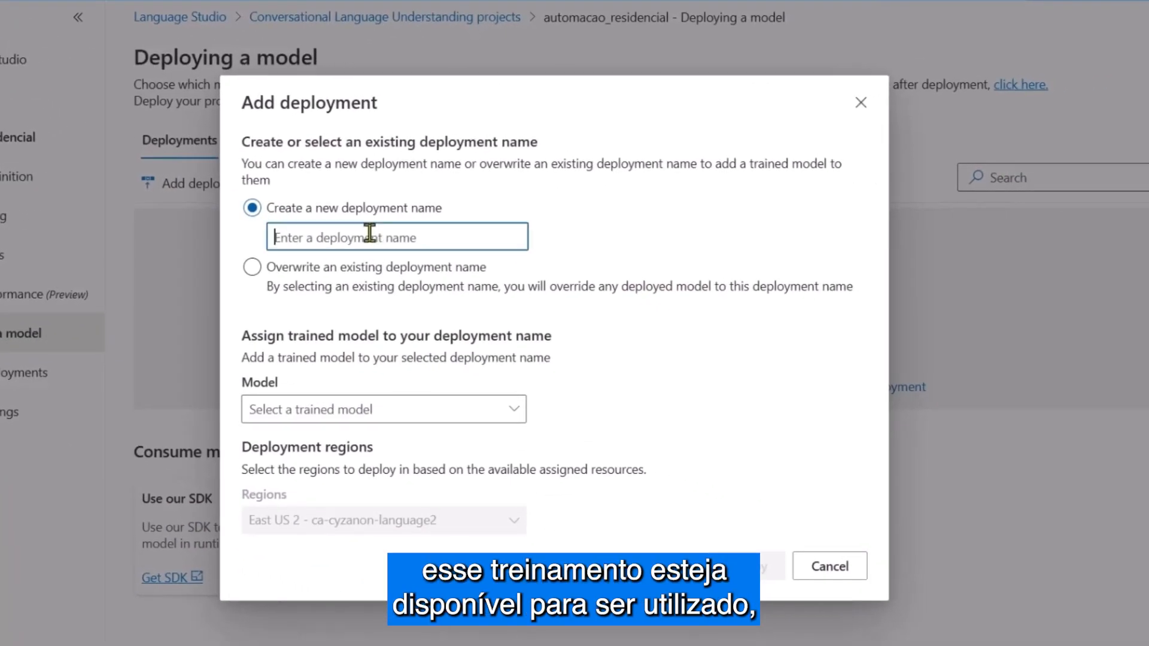
pyautogui.write('automacao_deploy')
pyautogui.click(455, 411)
pyautogui.click(443, 469)
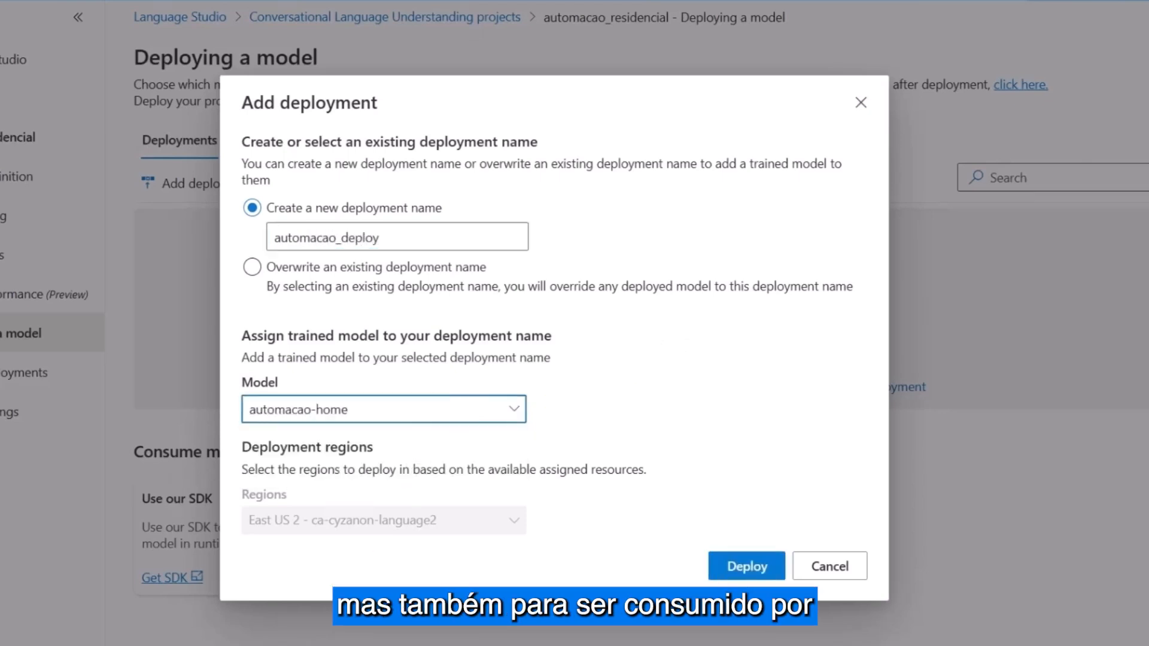
pyautogui.click(755, 578)
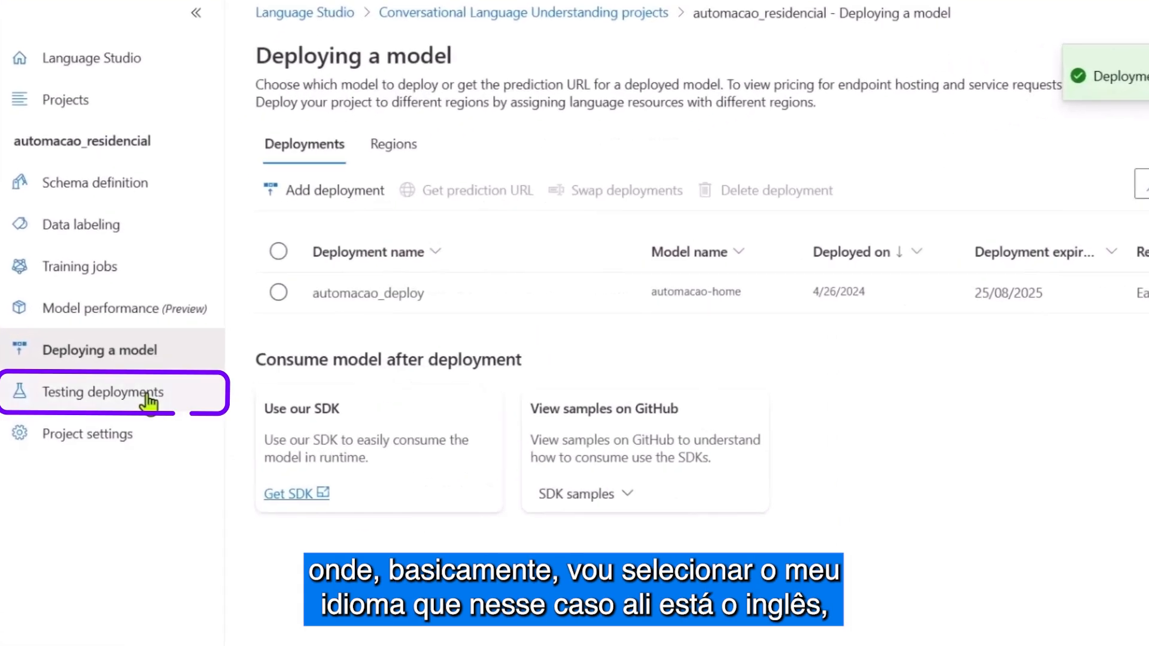
# Test the automacao_deploy deployment in English (US) with the text "switch on the fan" and review the recognized intent and entity
pyautogui.click(148, 398)
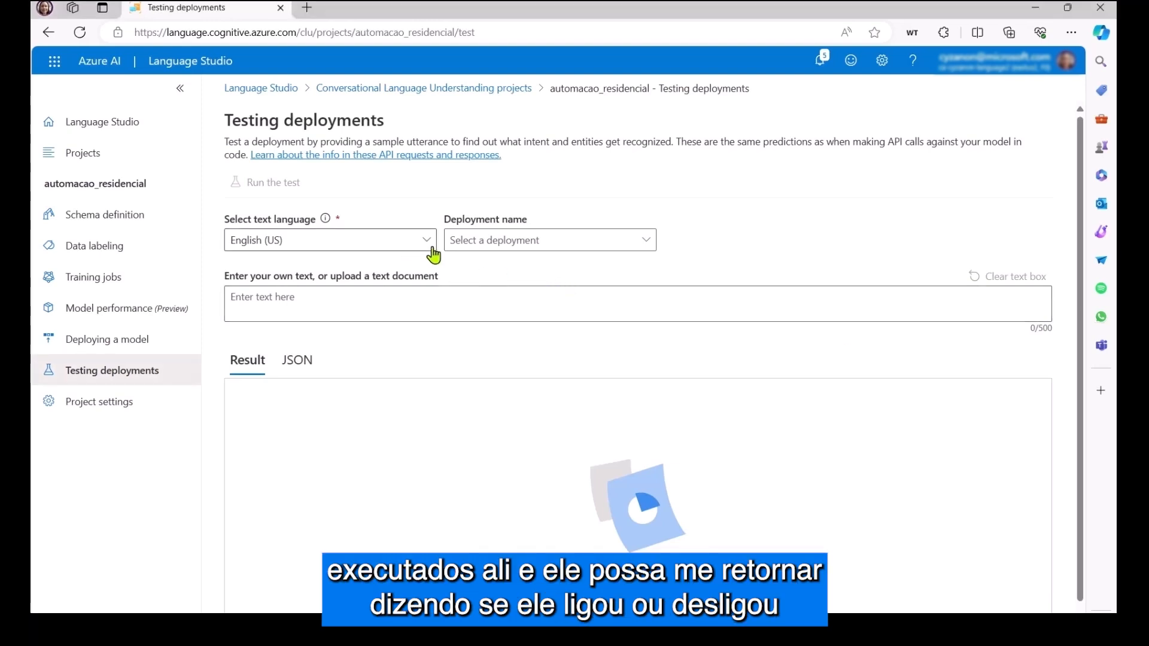
pyautogui.click(482, 242)
pyautogui.click(494, 289)
pyautogui.click(492, 299)
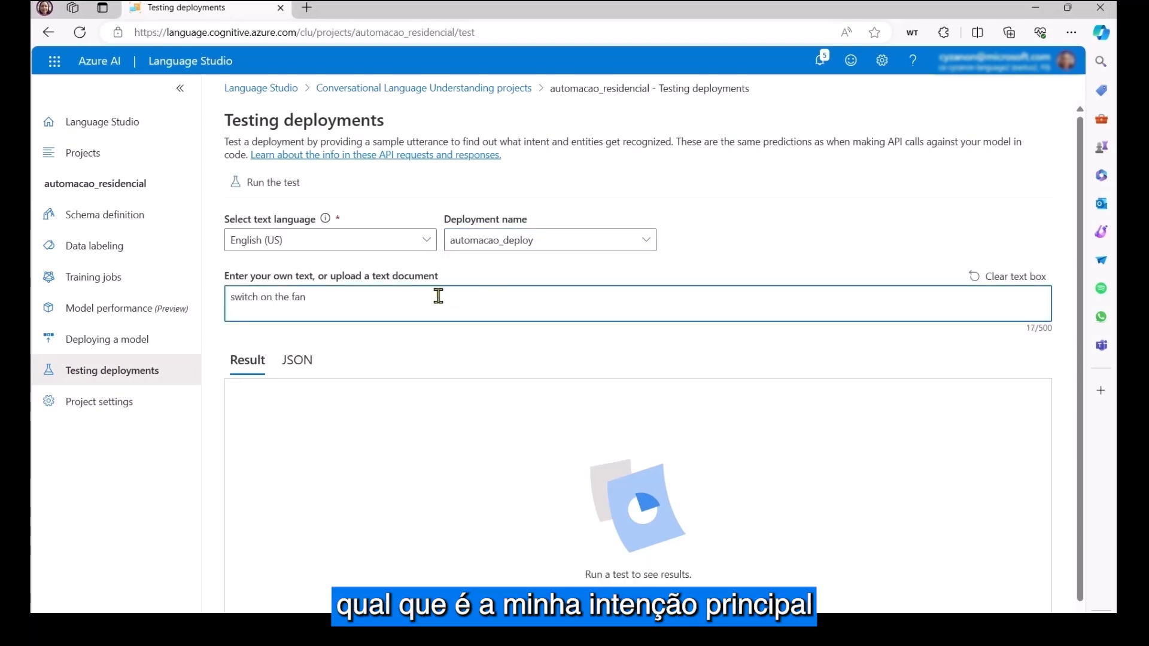
pyautogui.click(261, 182)
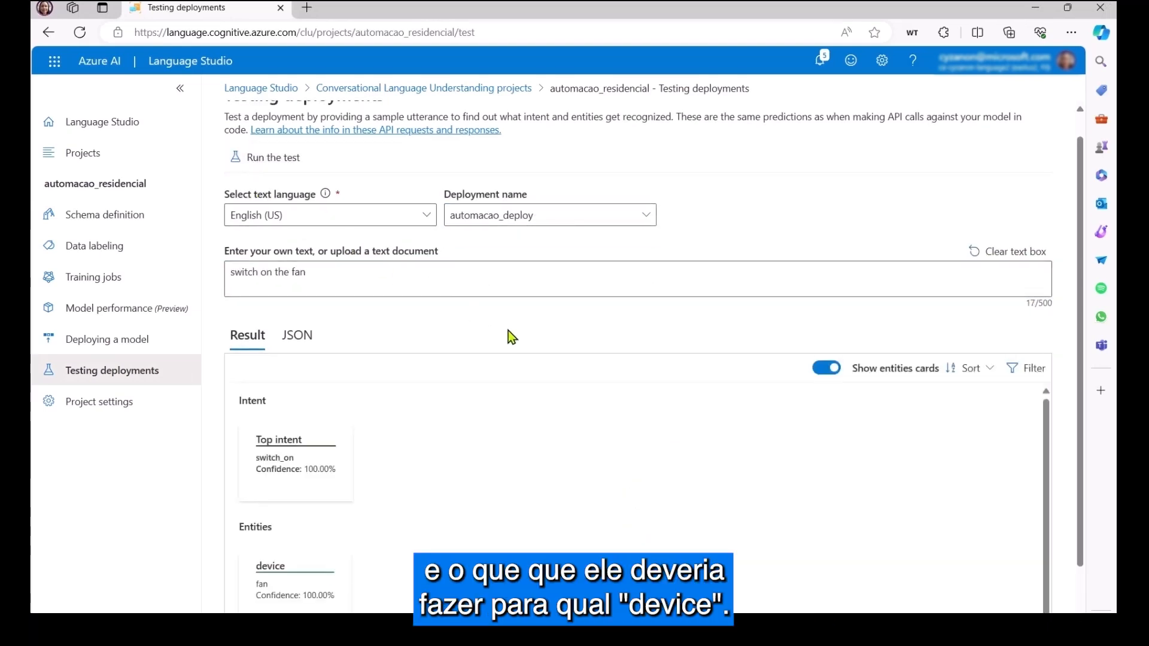
pyautogui.scroll(-1, 549, 378)
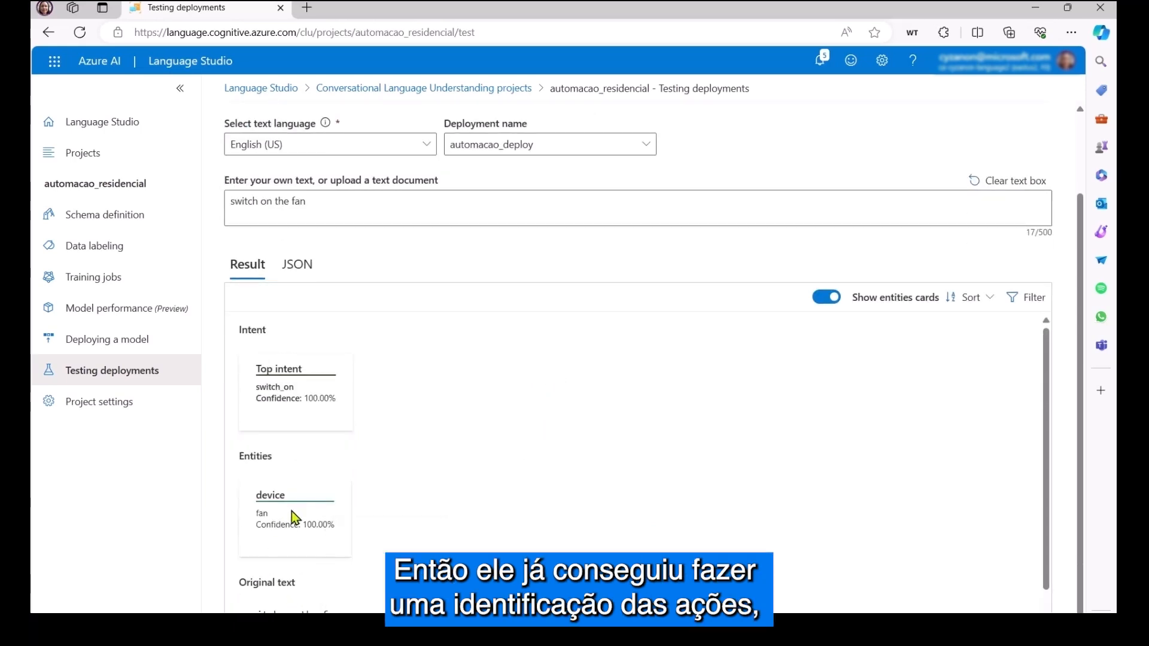
pyautogui.scroll(2, 404, 357)
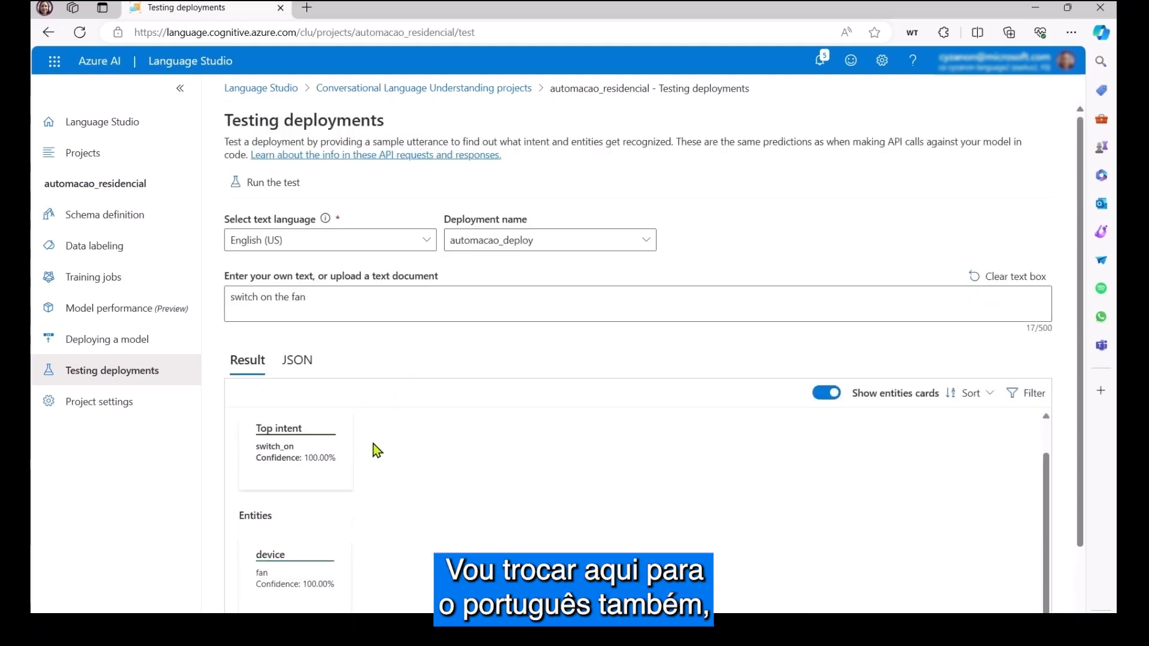
# Test the automacao_deploy deployment in Portuguese (Brazil) with the text "desligar o ventilador" and review the recognized intent and entity
pyautogui.scroll(-2, 375, 443)
pyautogui.click(307, 167)
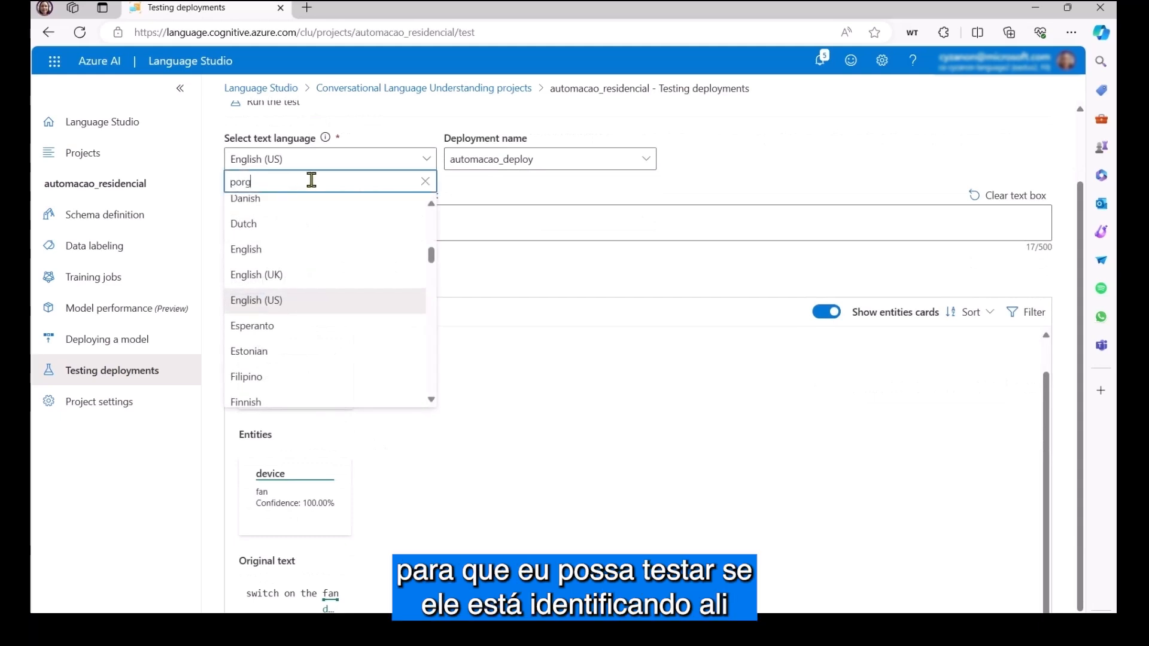
pyautogui.write('t')
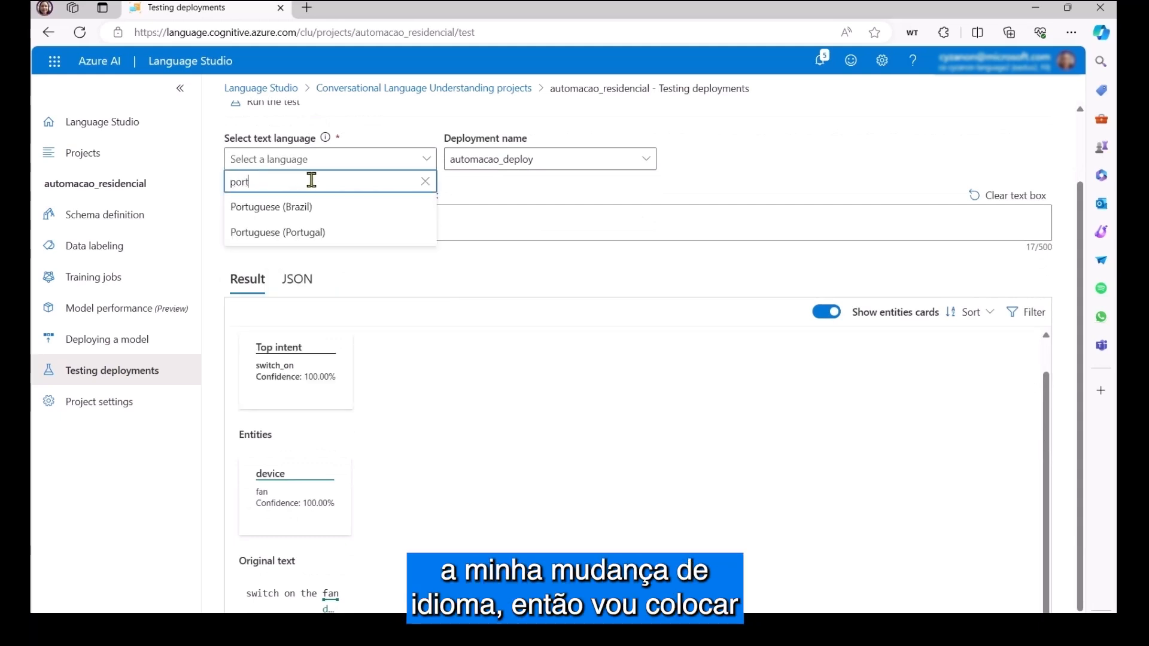
pyautogui.click(320, 205)
pyautogui.moveTo(334, 216); pyautogui.dragTo(244, 222)
pyautogui.write('de')
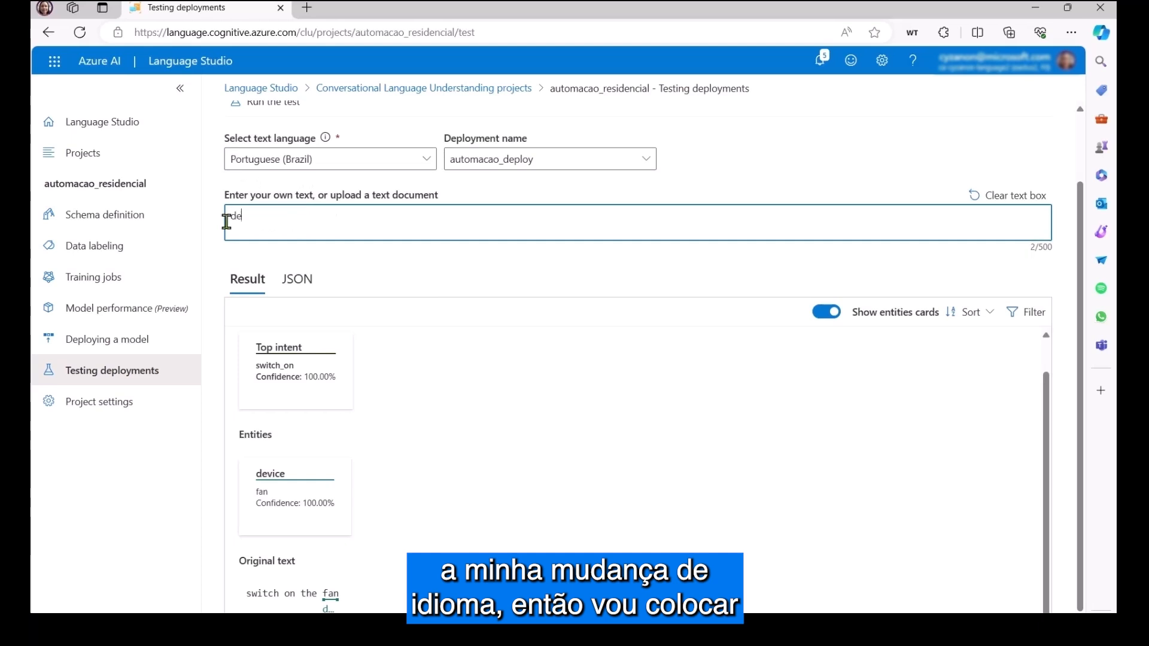
pyautogui.write('sligar o ventilador')
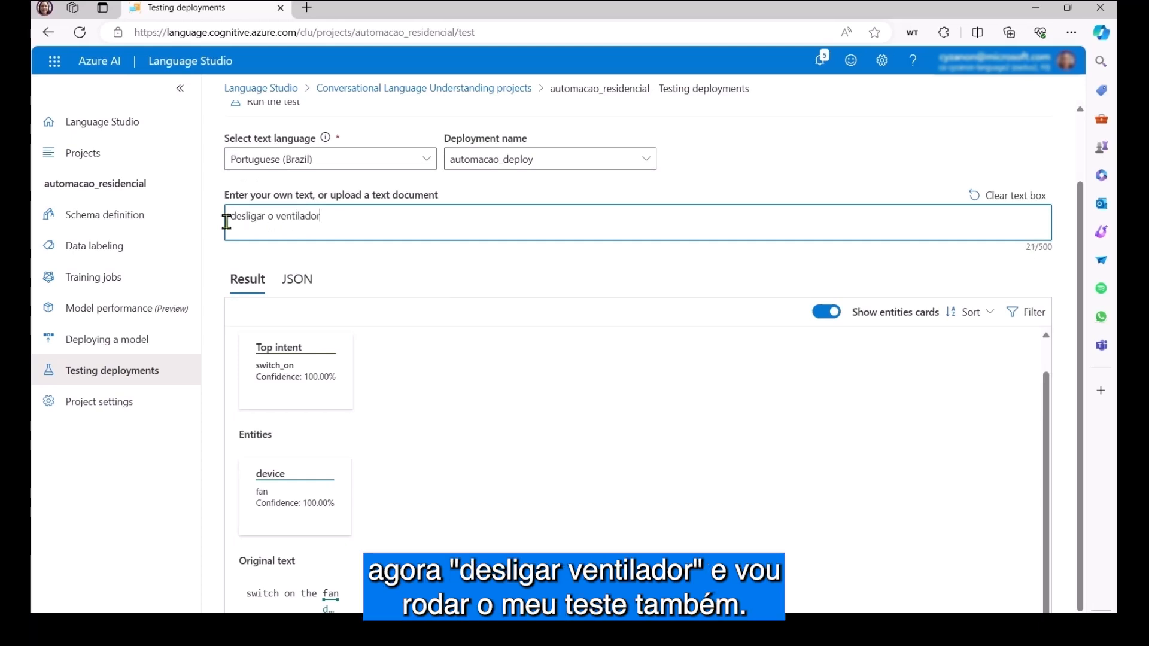
pyautogui.scroll(2, 362, 281)
pyautogui.click(263, 181)
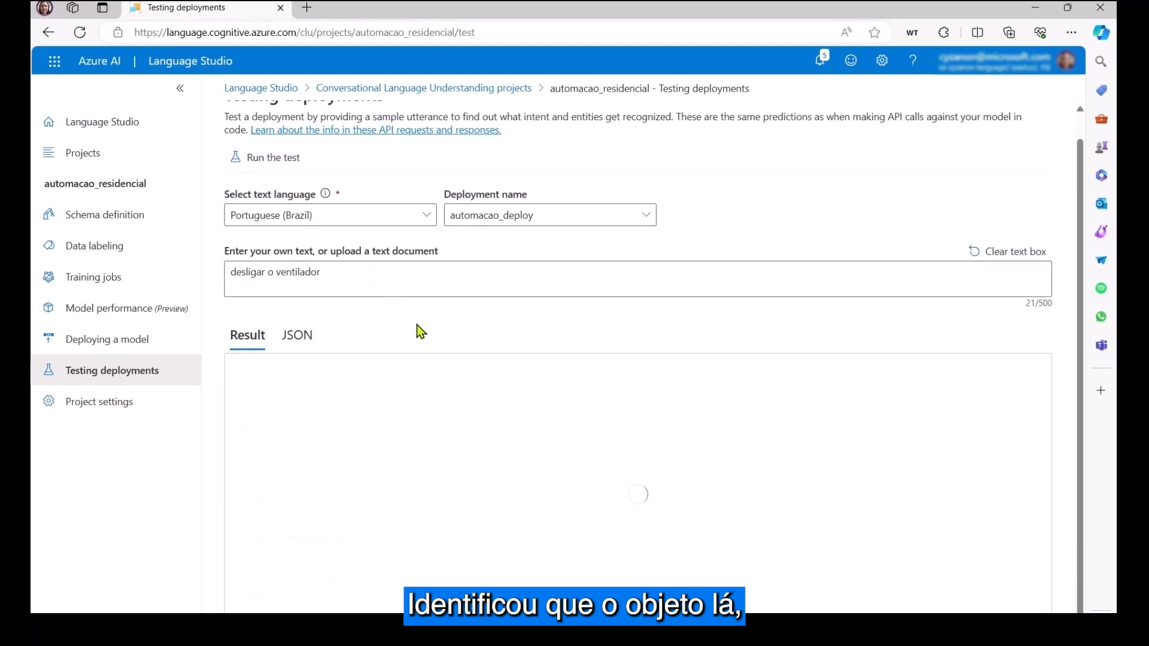
pyautogui.scroll(-1, 488, 341)
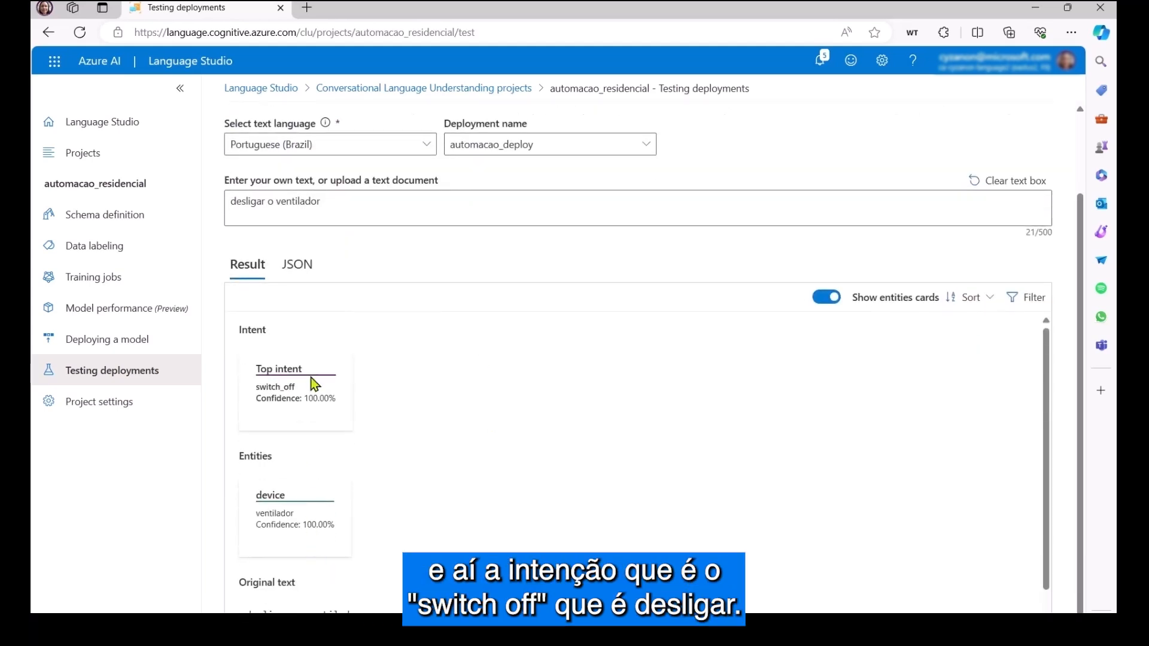
pyautogui.scroll(-1, 354, 526)
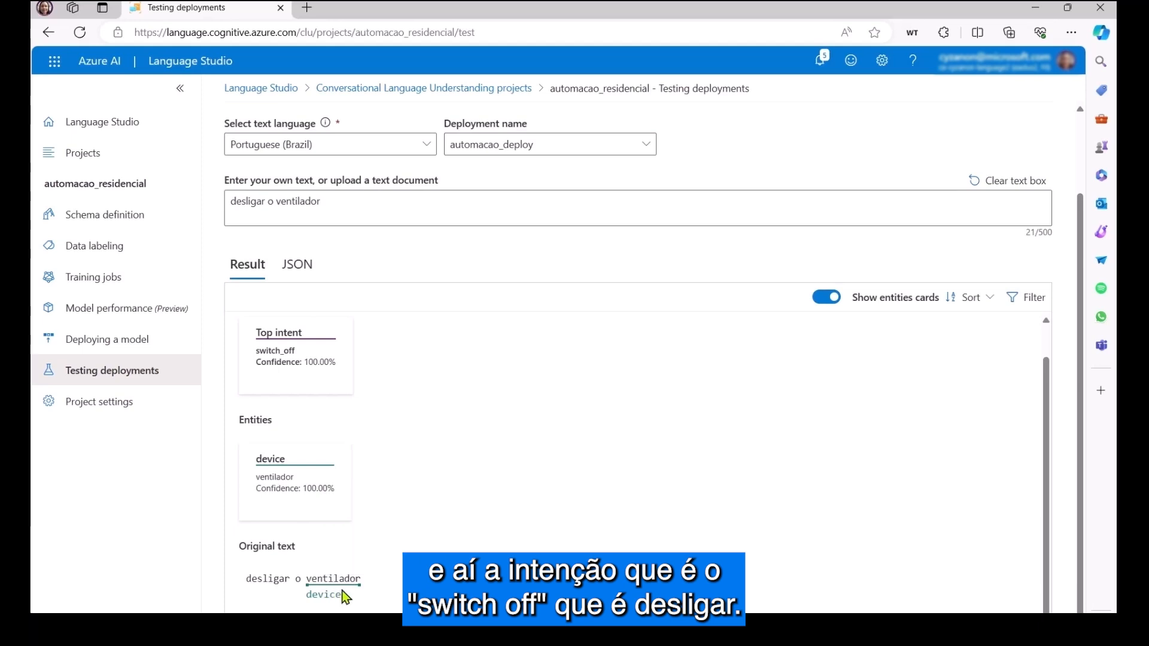